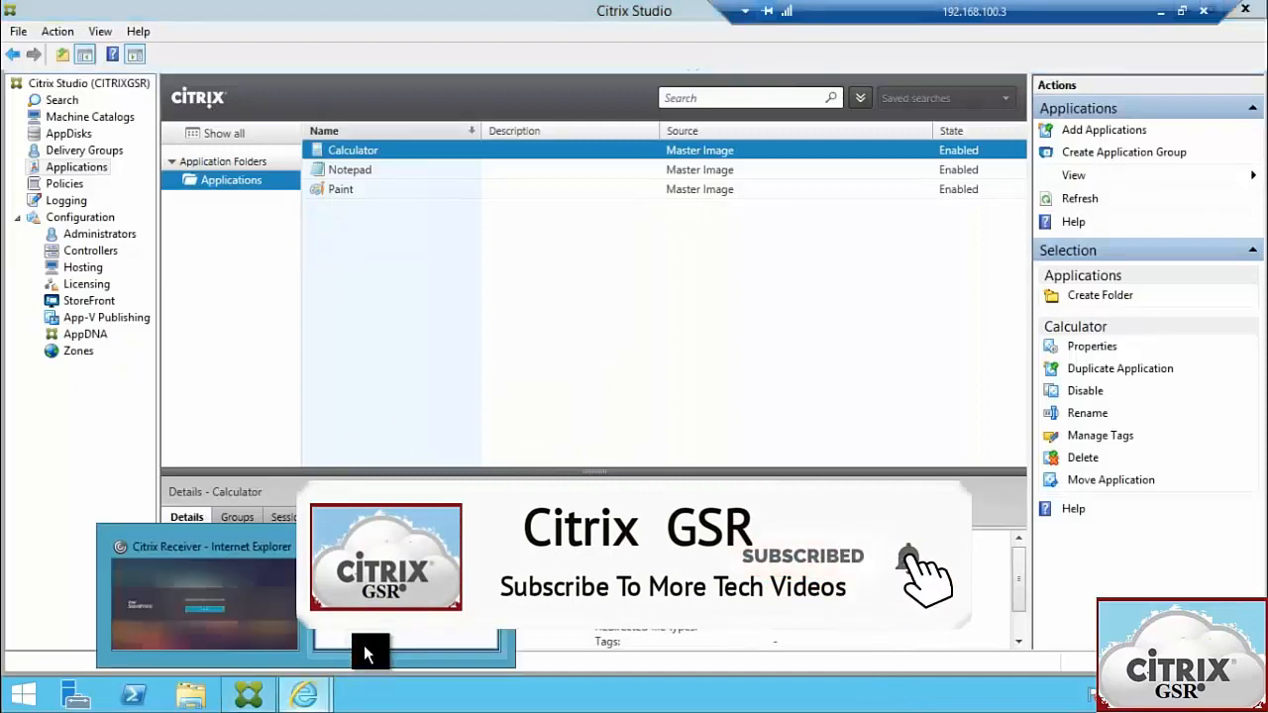
- Compare the application pools in VMware Horizon 7 Administrator with the applications published in Citrix Studio
{"action": "left_click", "coordinate": [366, 651]}
{"action": "left_click", "coordinate": [103, 354]}
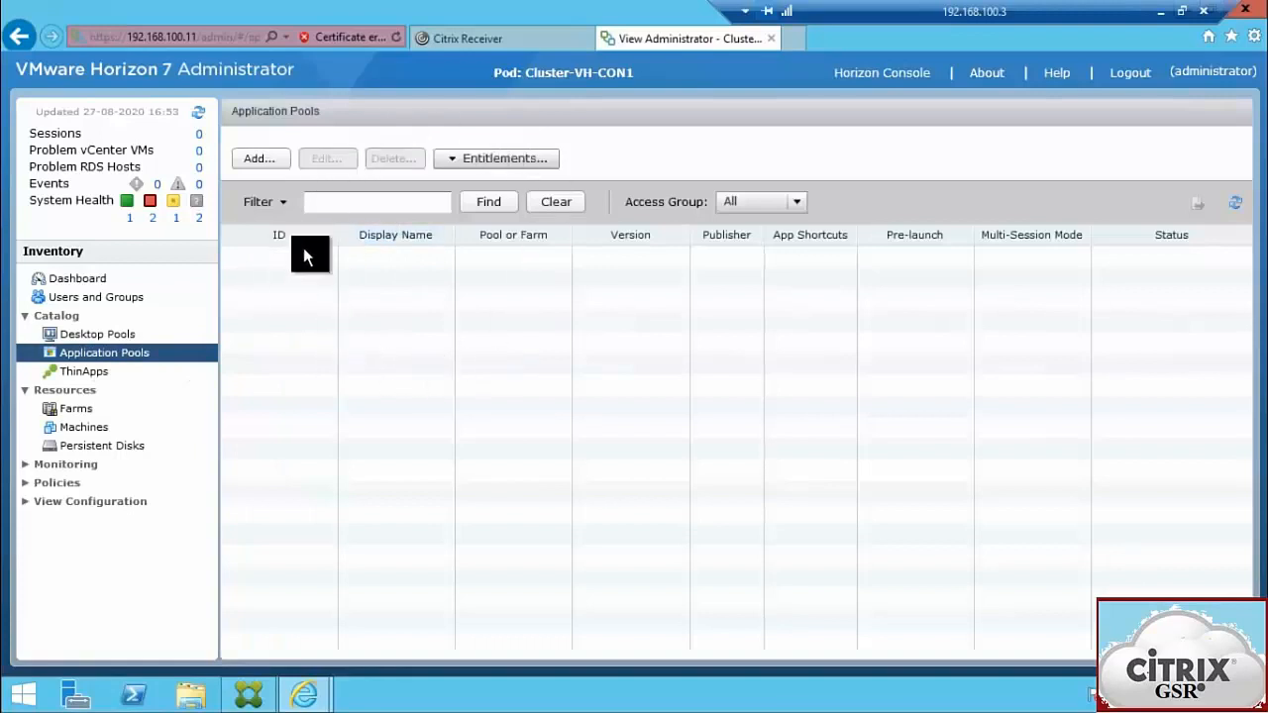
{"action": "left_click", "coordinate": [242, 699]}
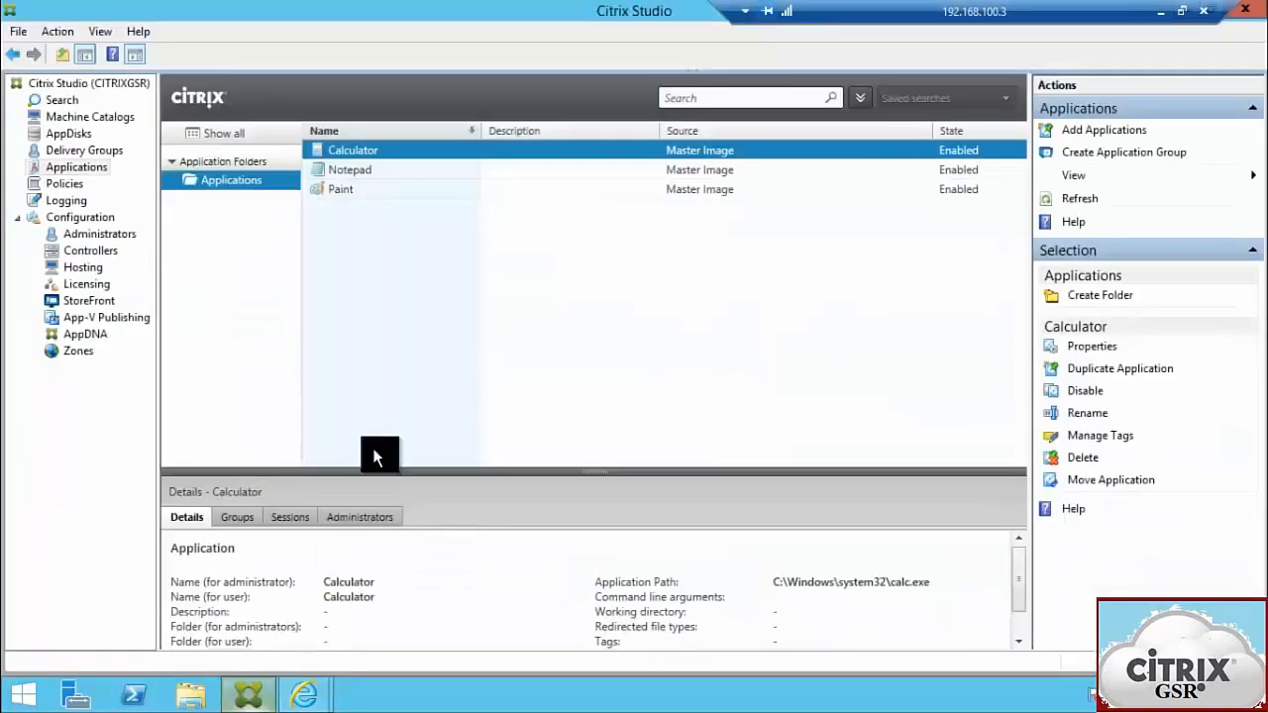
{"action": "mouse_move", "coordinate": [313, 701]}
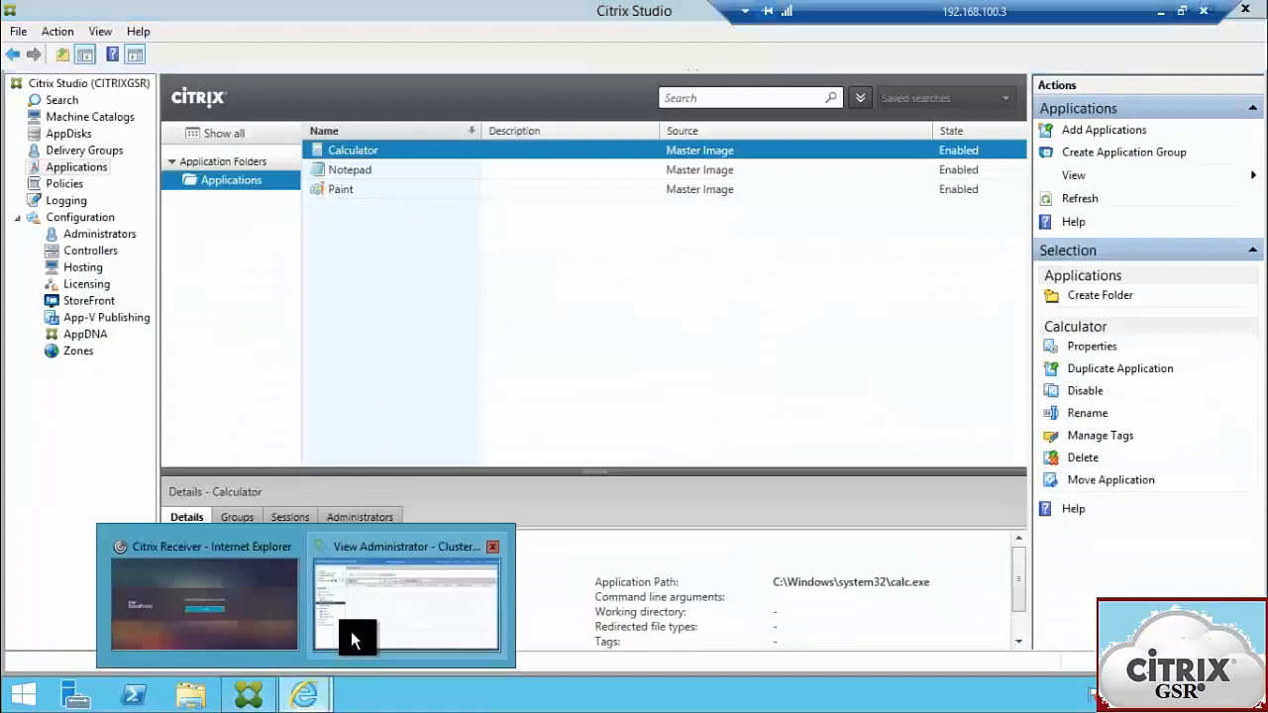
{"action": "left_click", "coordinate": [354, 634]}
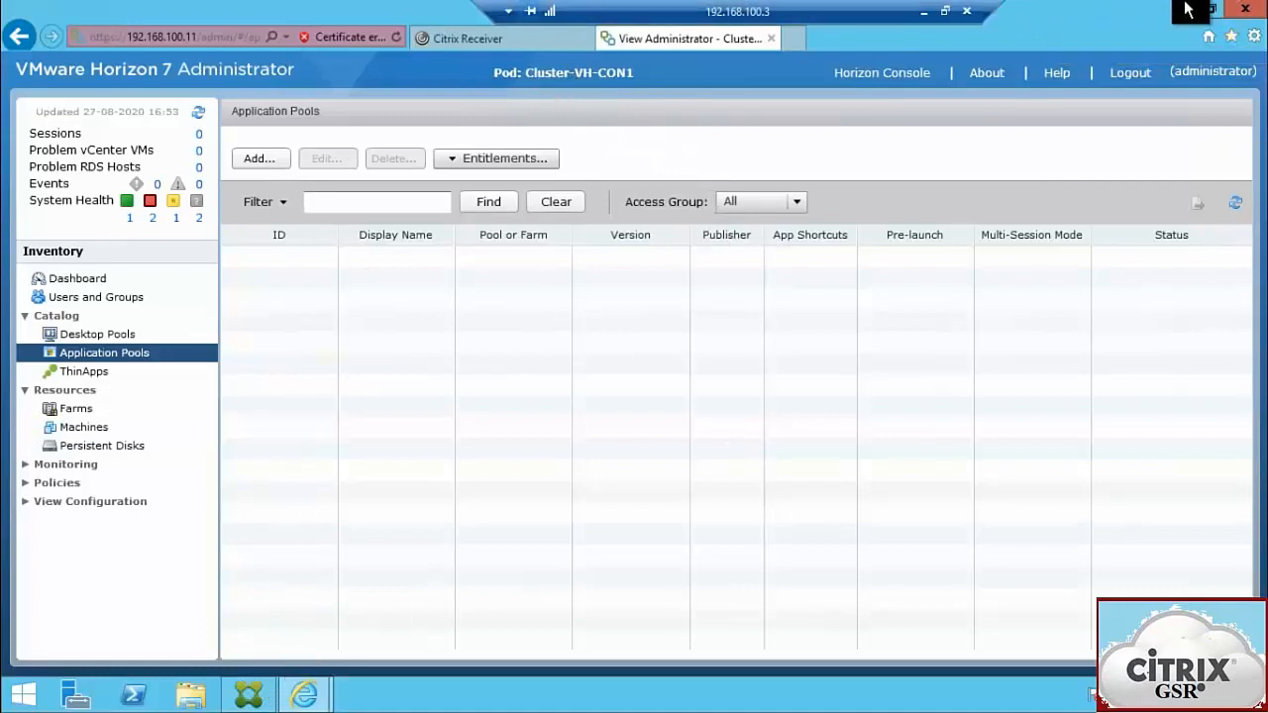
- Minimize the open windows and launch MigrationTool from the HorizonMigrationTool_2.3.0 folder on the desktop
{"action": "left_click", "coordinate": [1186, 12]}
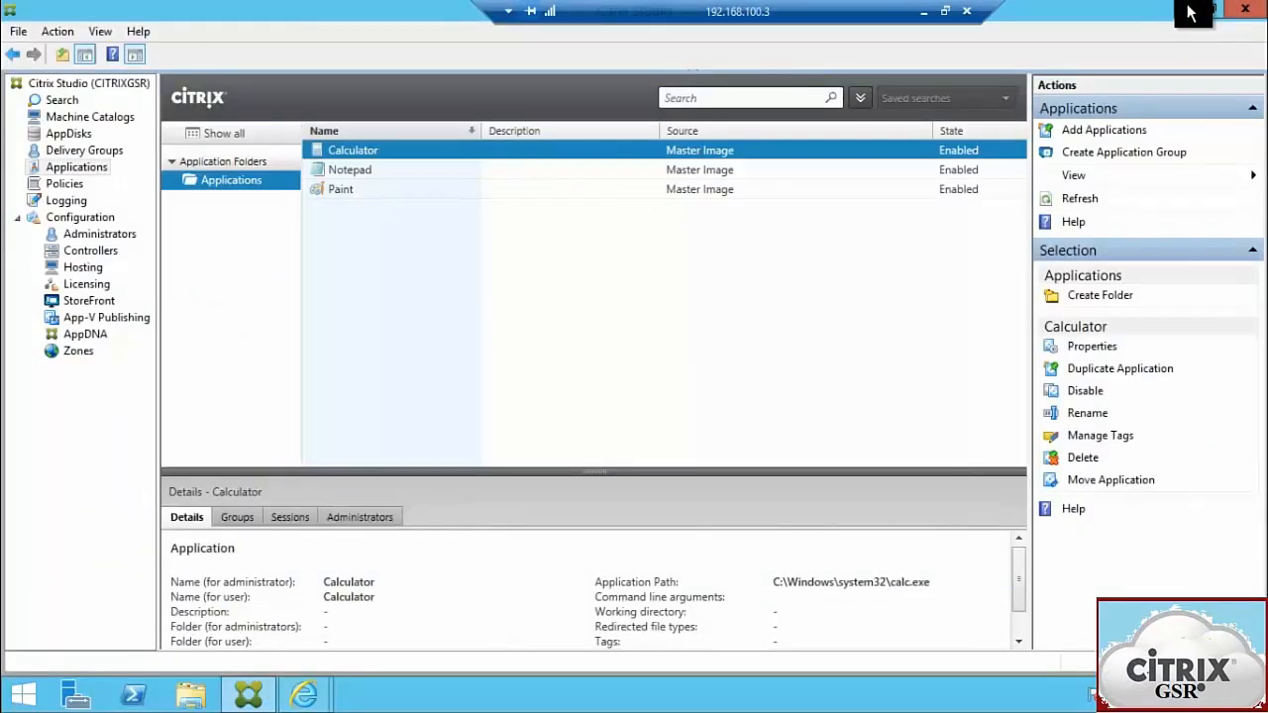
{"action": "left_click", "coordinate": [1185, 14]}
{"action": "left_click", "coordinate": [20, 143]}
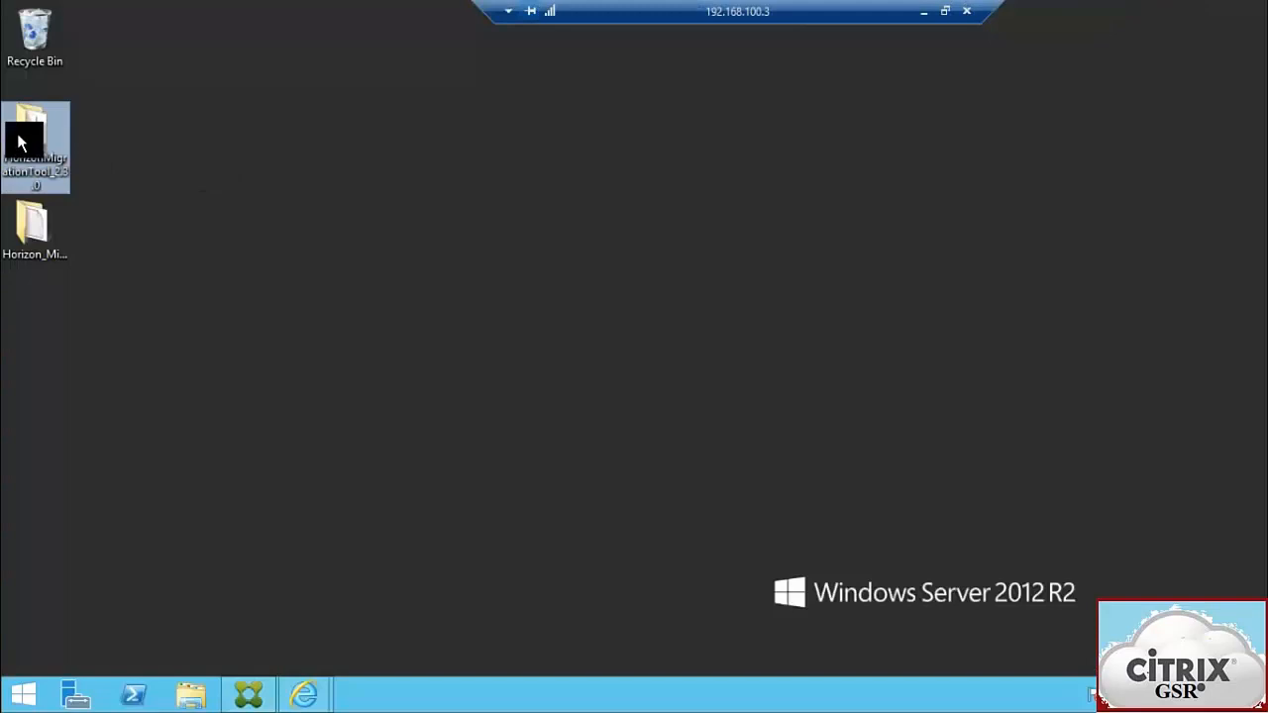
{"action": "double_click", "coordinate": [20, 144]}
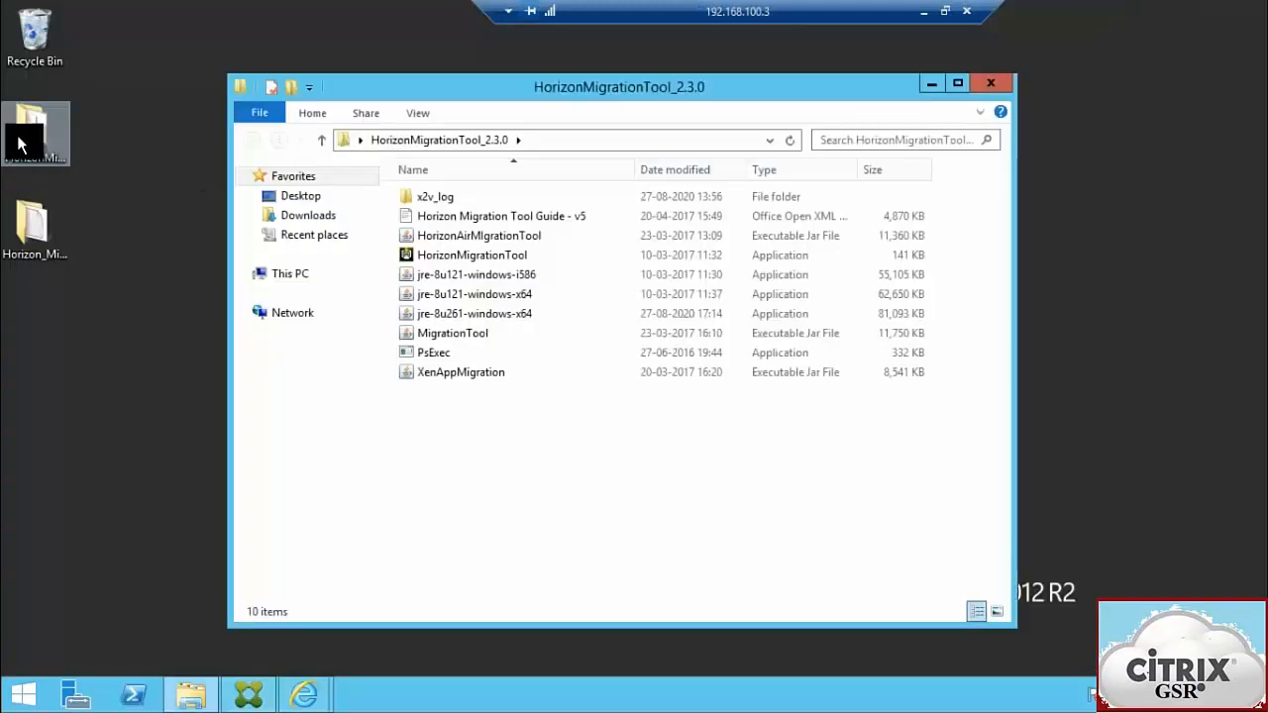
{"action": "double_click", "coordinate": [437, 337]}
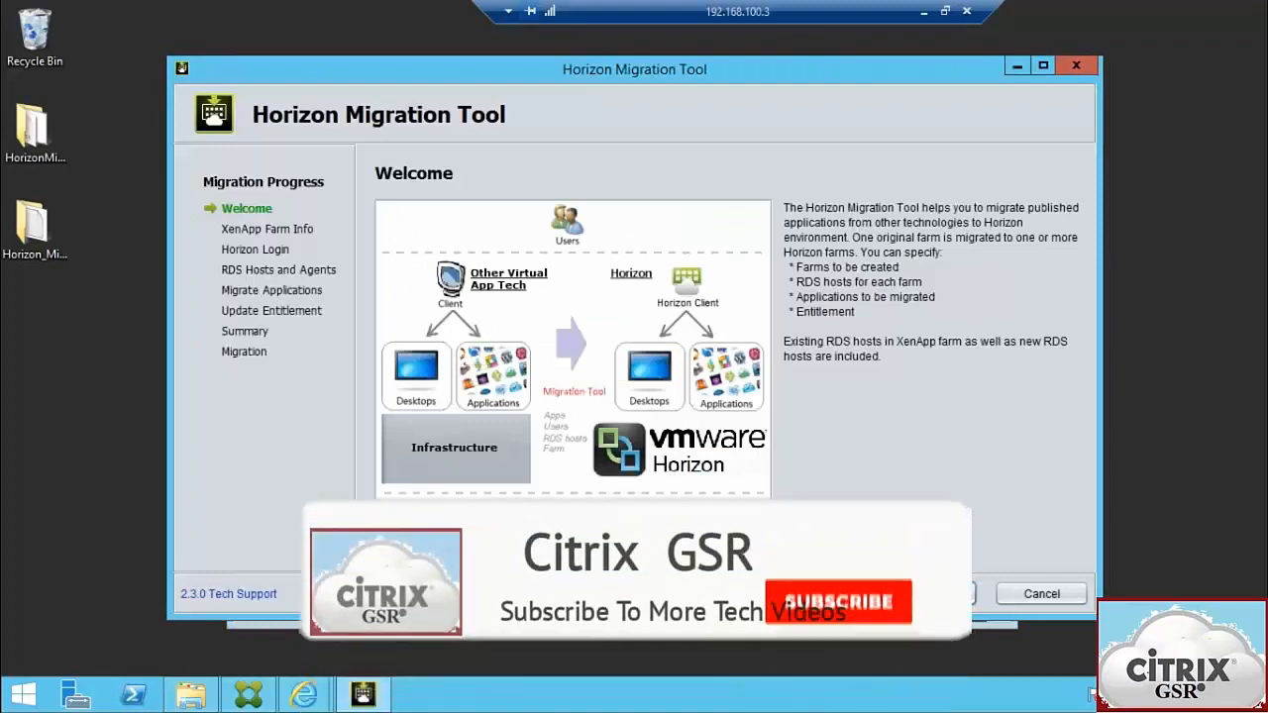
- Load the XenApp farm info and log in to the Horizon Connection Server by entering the account password
{"action": "left_click", "coordinate": [931, 595]}
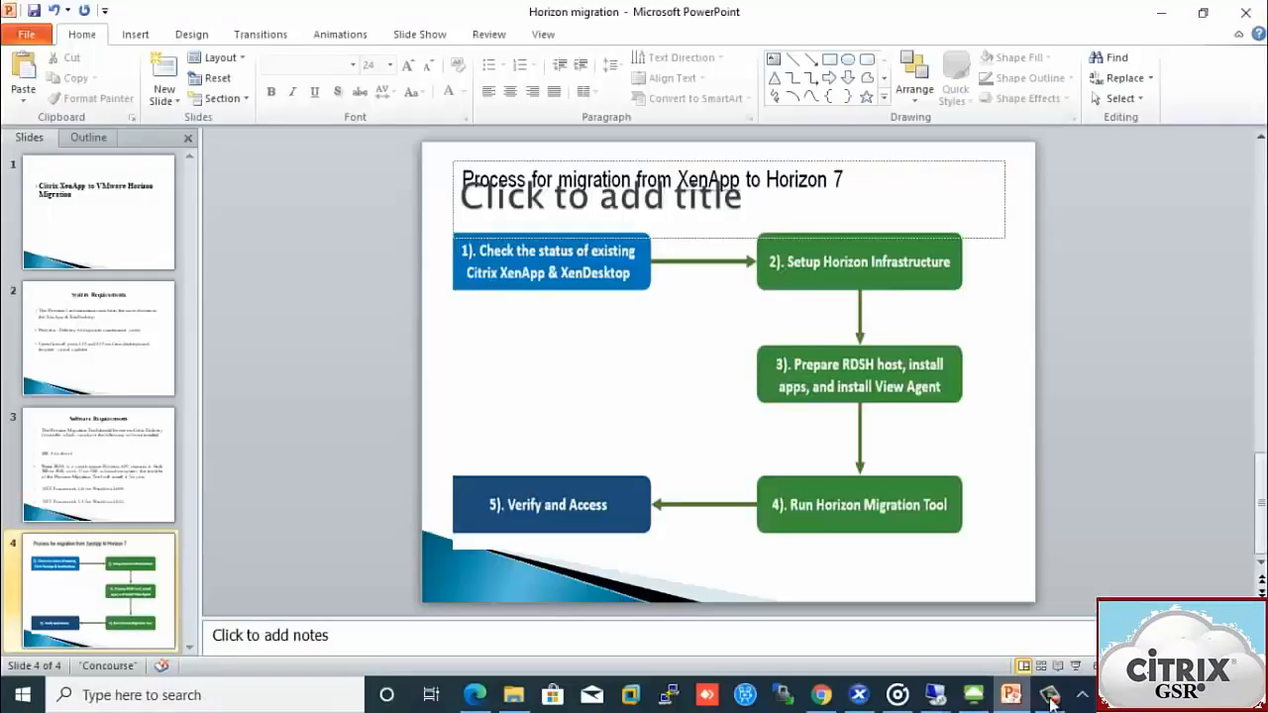
{"action": "left_click", "coordinate": [1052, 699]}
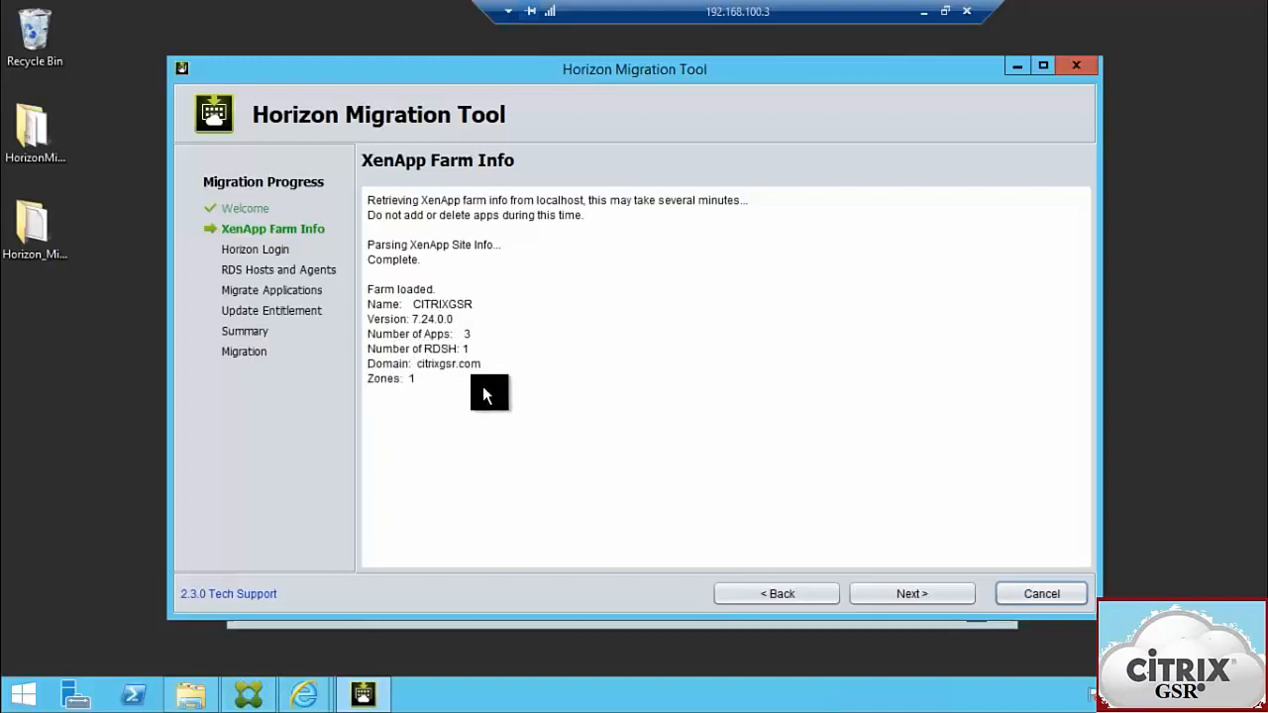
{"action": "left_click", "coordinate": [879, 592]}
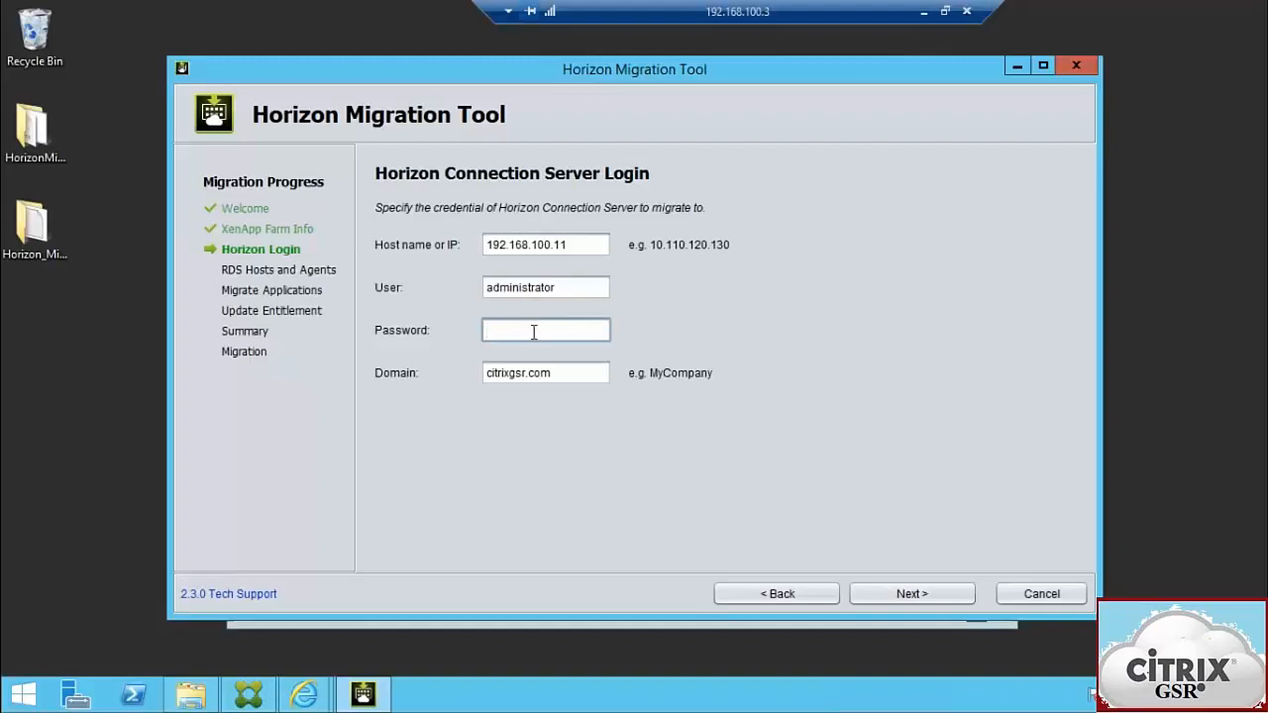
{"action": "type", "text": "*********"}
{"action": "left_click", "coordinate": [910, 599]}
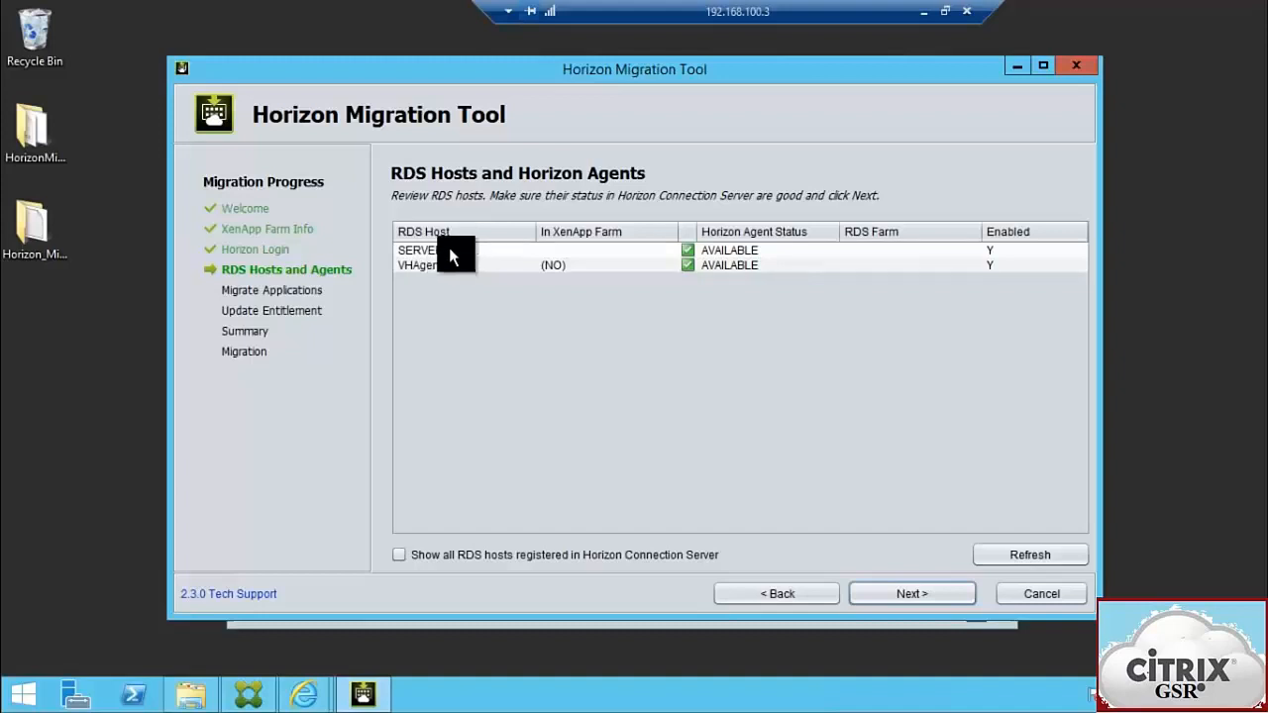
- Choose Advanced Mode for the migration and send Calculator, Notepad and Paint to a new farm
{"action": "left_click", "coordinate": [917, 594]}
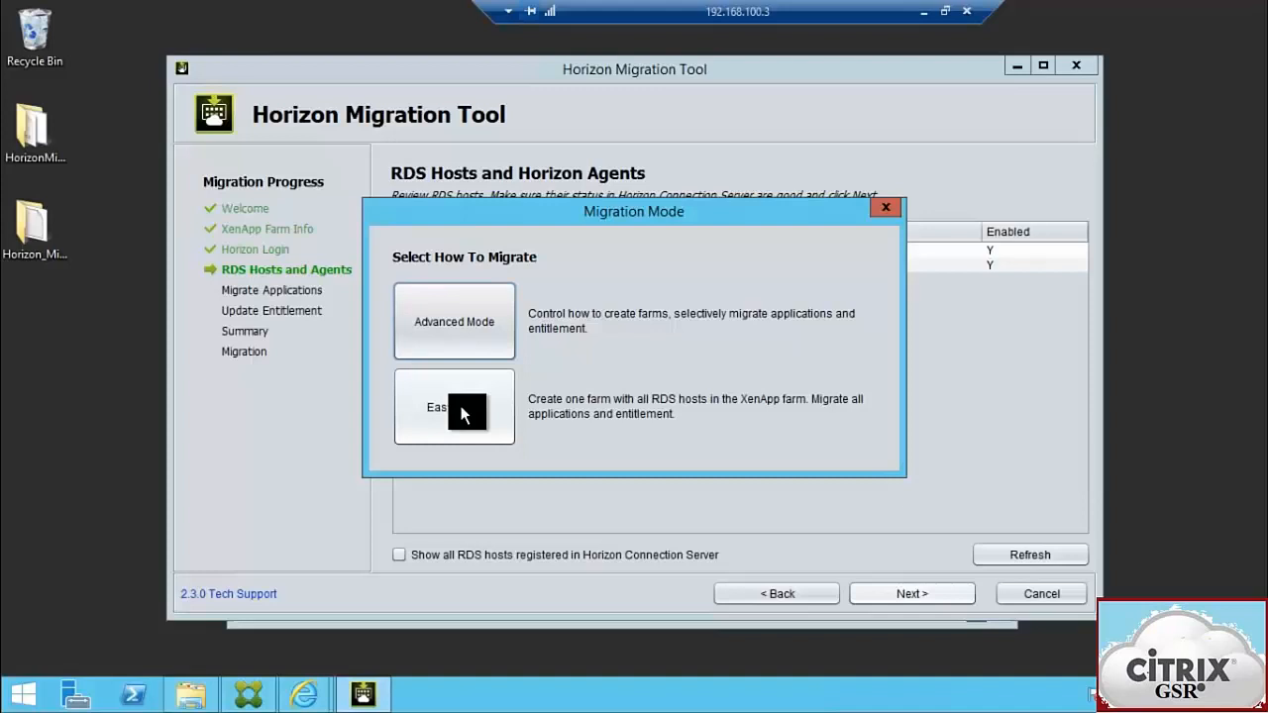
{"action": "left_click", "coordinate": [459, 329]}
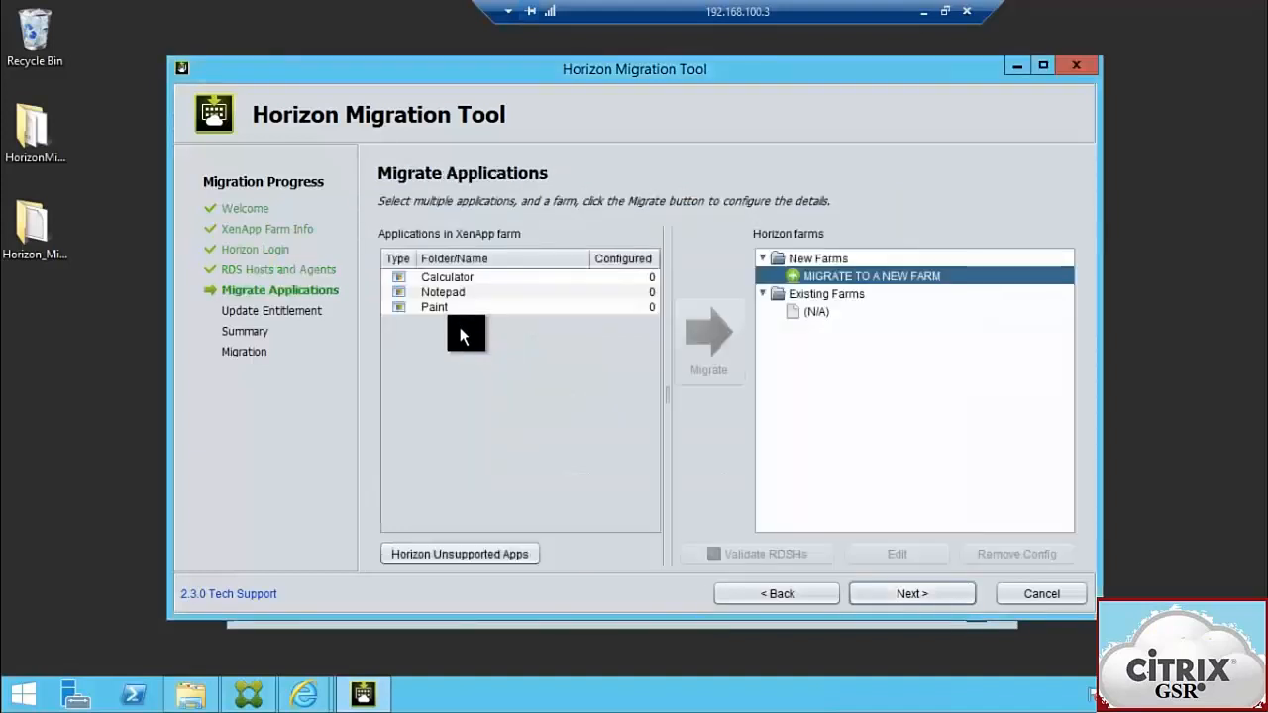
{"action": "mouse_move", "coordinate": [425, 311]}
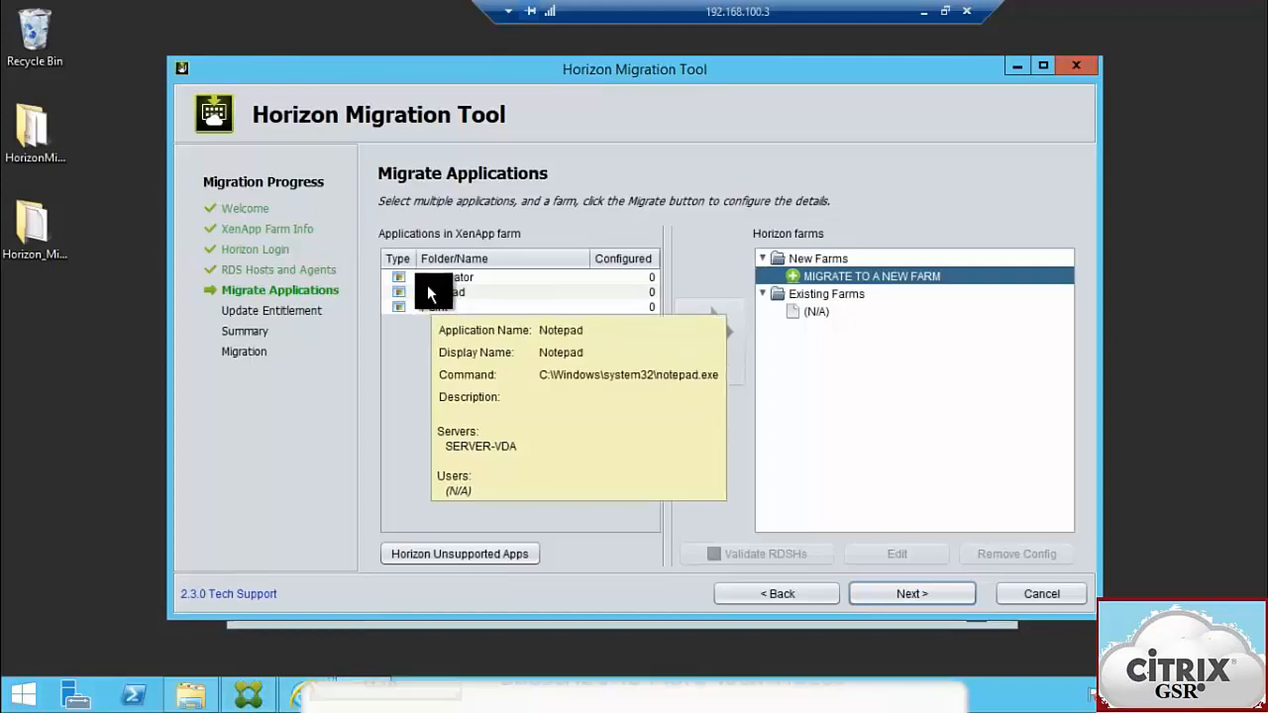
{"action": "left_click", "coordinate": [427, 306]}
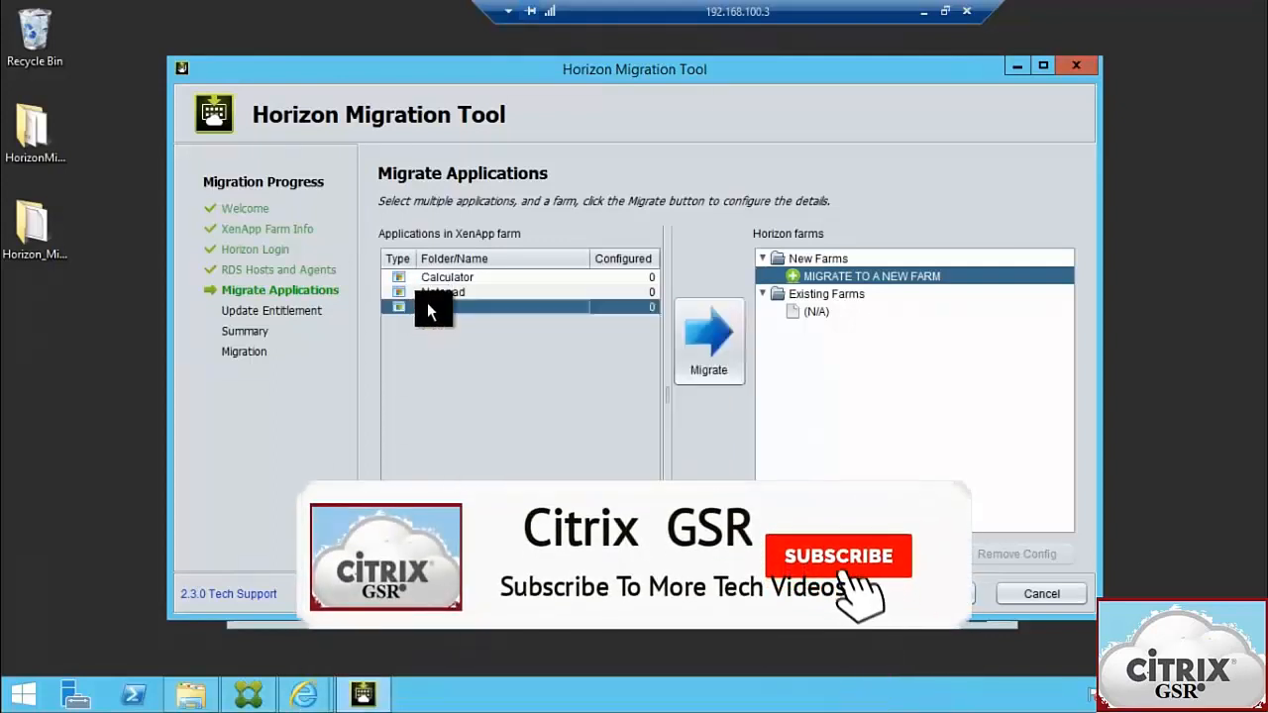
{"action": "left_click", "coordinate": [476, 291], "text": "ctrl"}
{"action": "left_click", "coordinate": [479, 279], "text": "ctrl"}
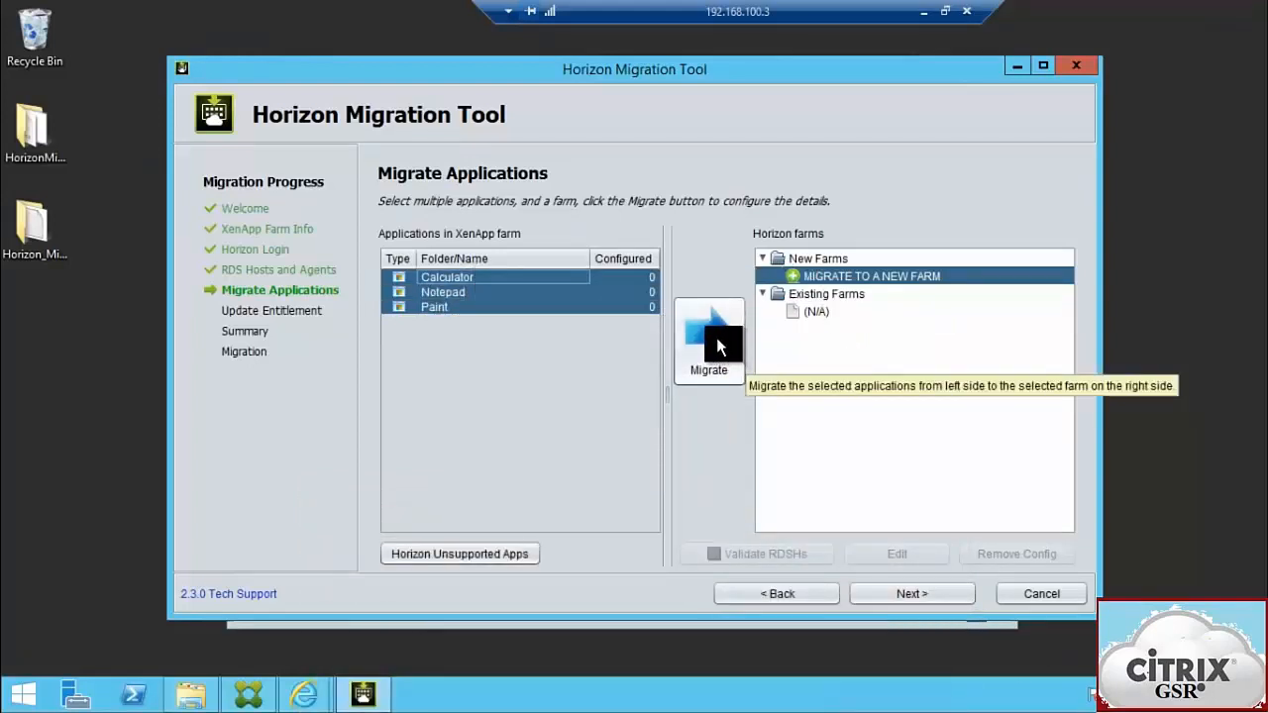
{"action": "left_click", "coordinate": [717, 339]}
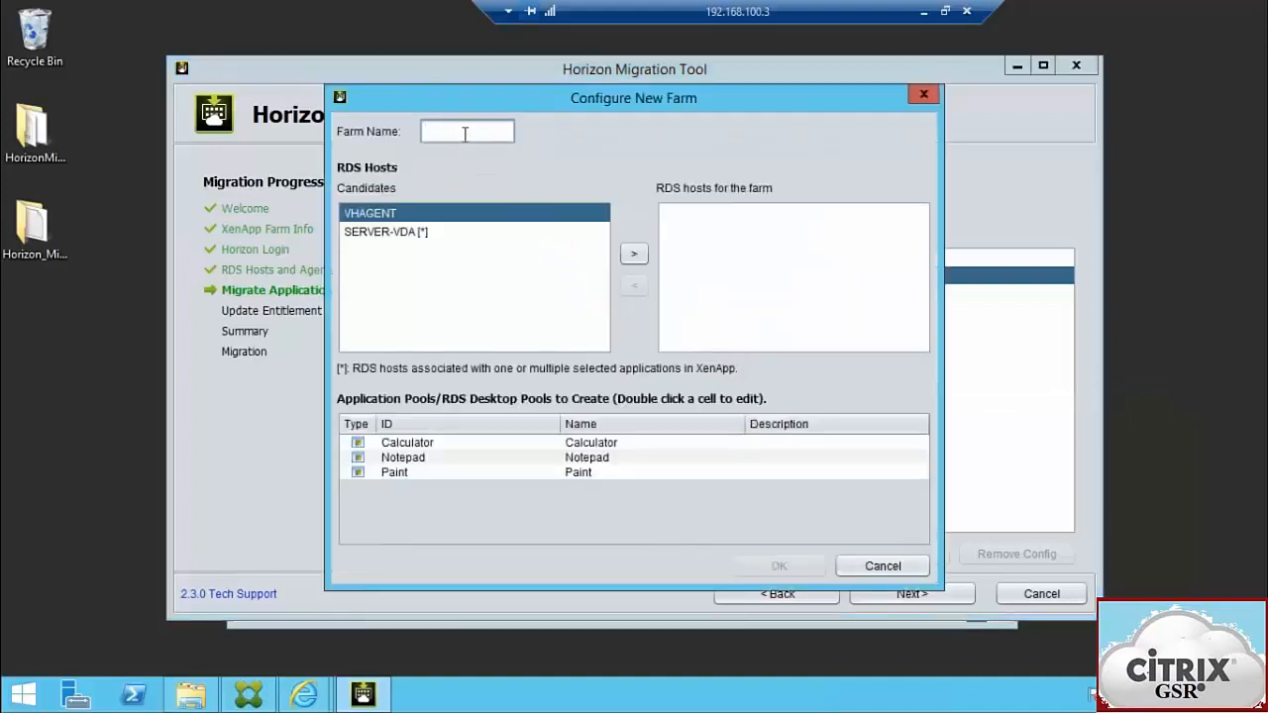
- Name the new farm Xa-Ho and assign both VHAGENT and SERVER-VDA as its RDS hosts
{"action": "type", "text": "Xa-Ho"}
{"action": "left_click", "coordinate": [372, 233]}
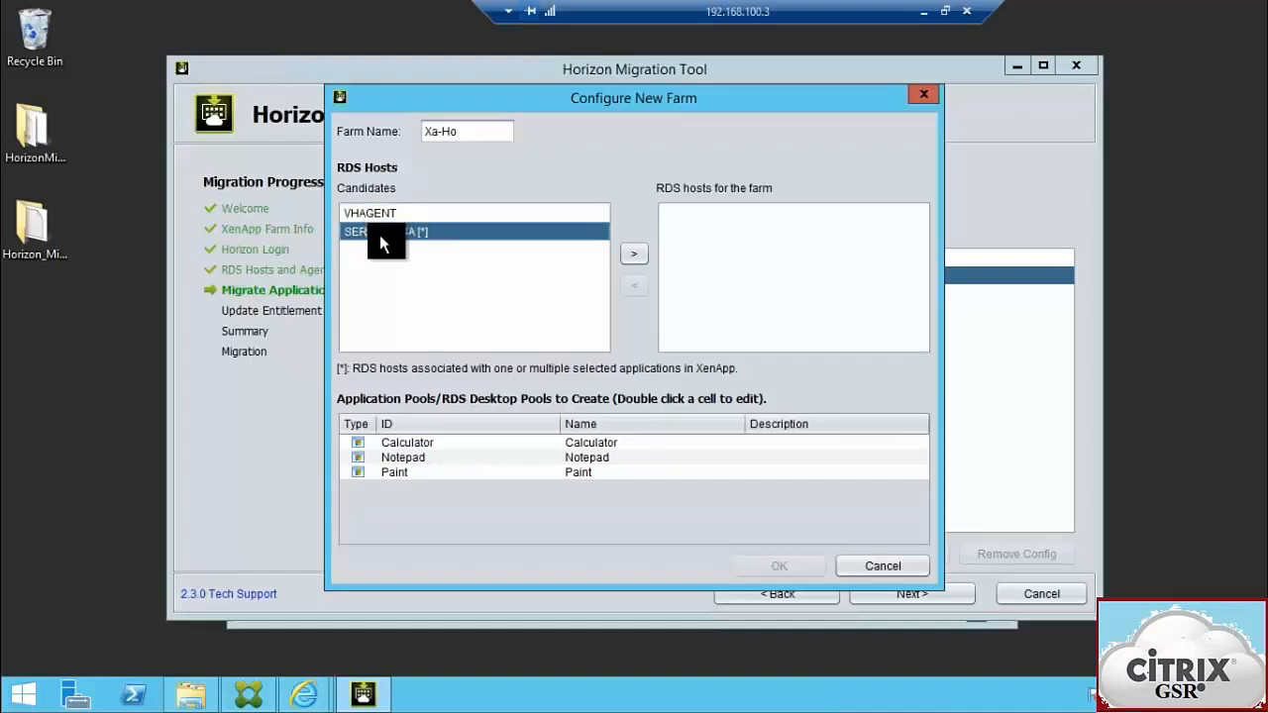
{"action": "left_click", "coordinate": [380, 213]}
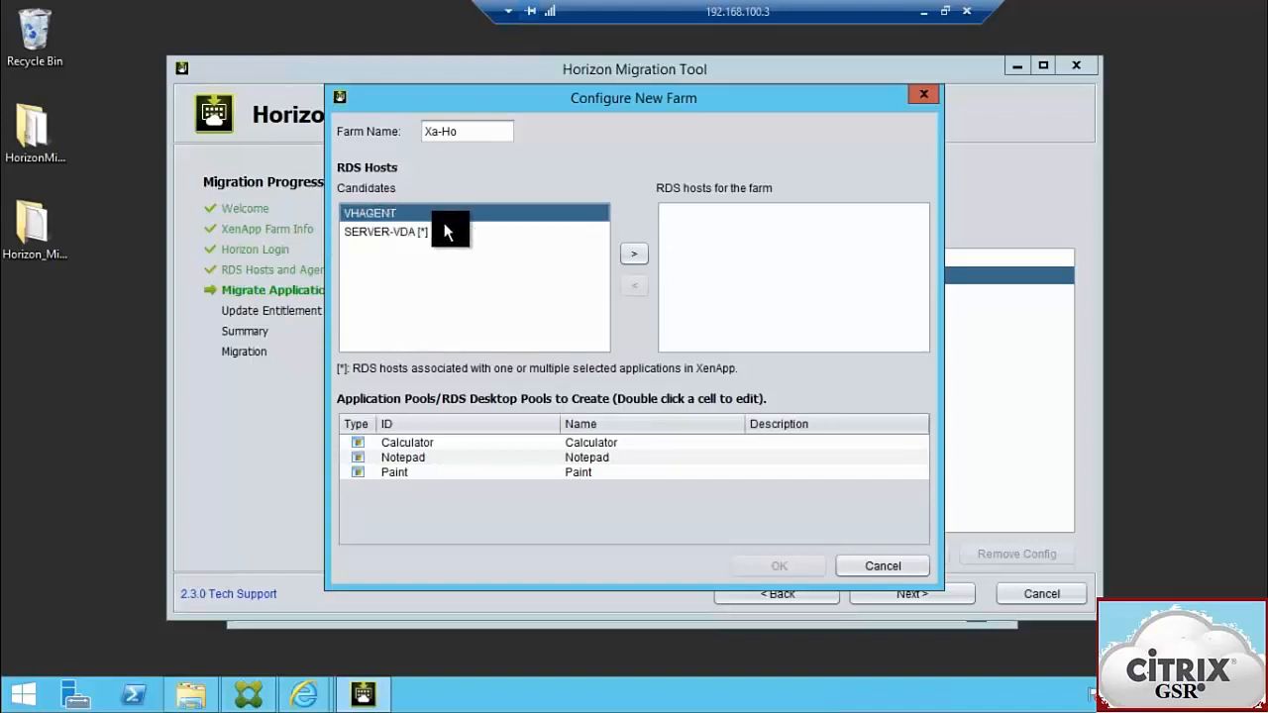
{"action": "left_click", "coordinate": [387, 234]}
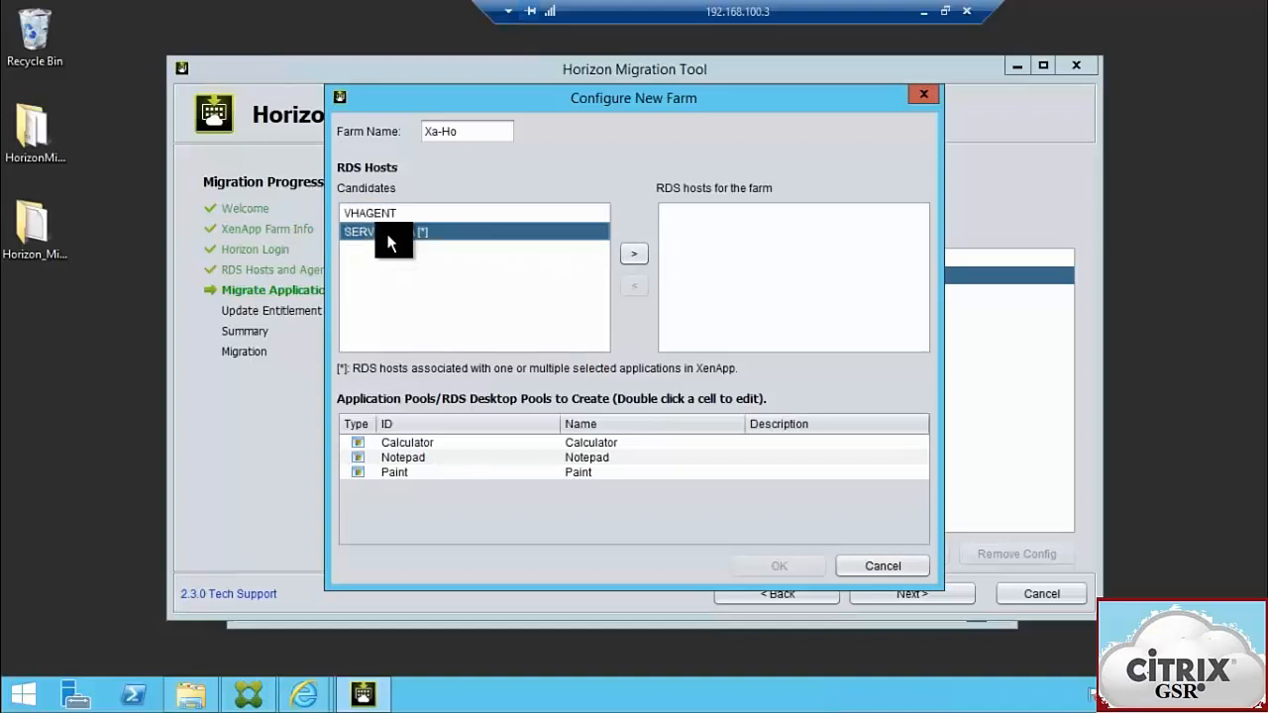
{"action": "key", "text": "ctrl+a"}
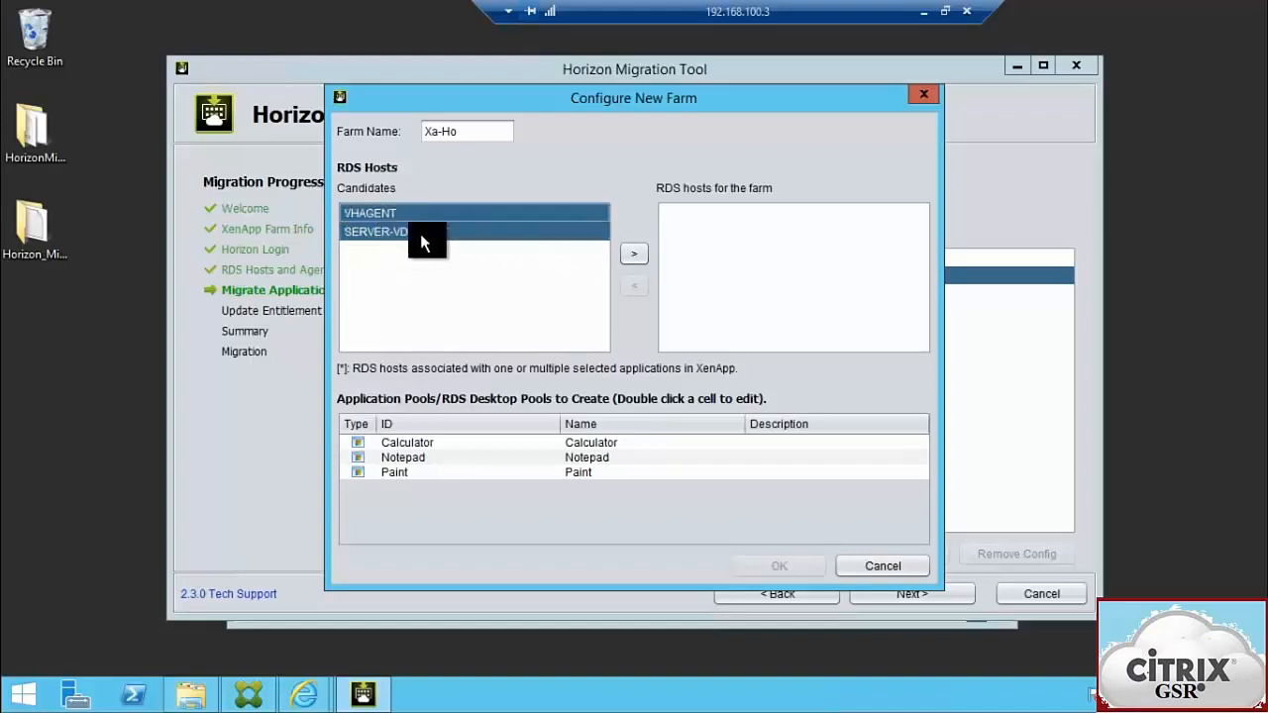
{"action": "left_click", "coordinate": [639, 258]}
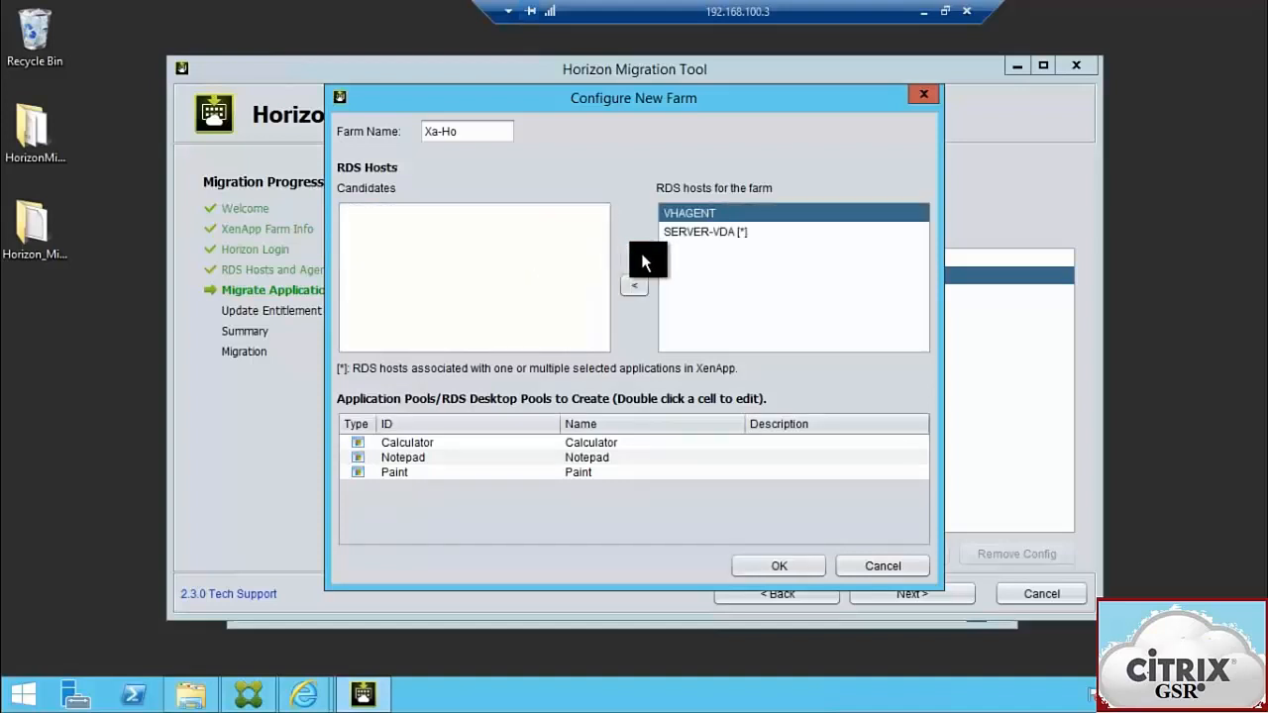
{"action": "left_click", "coordinate": [704, 234]}
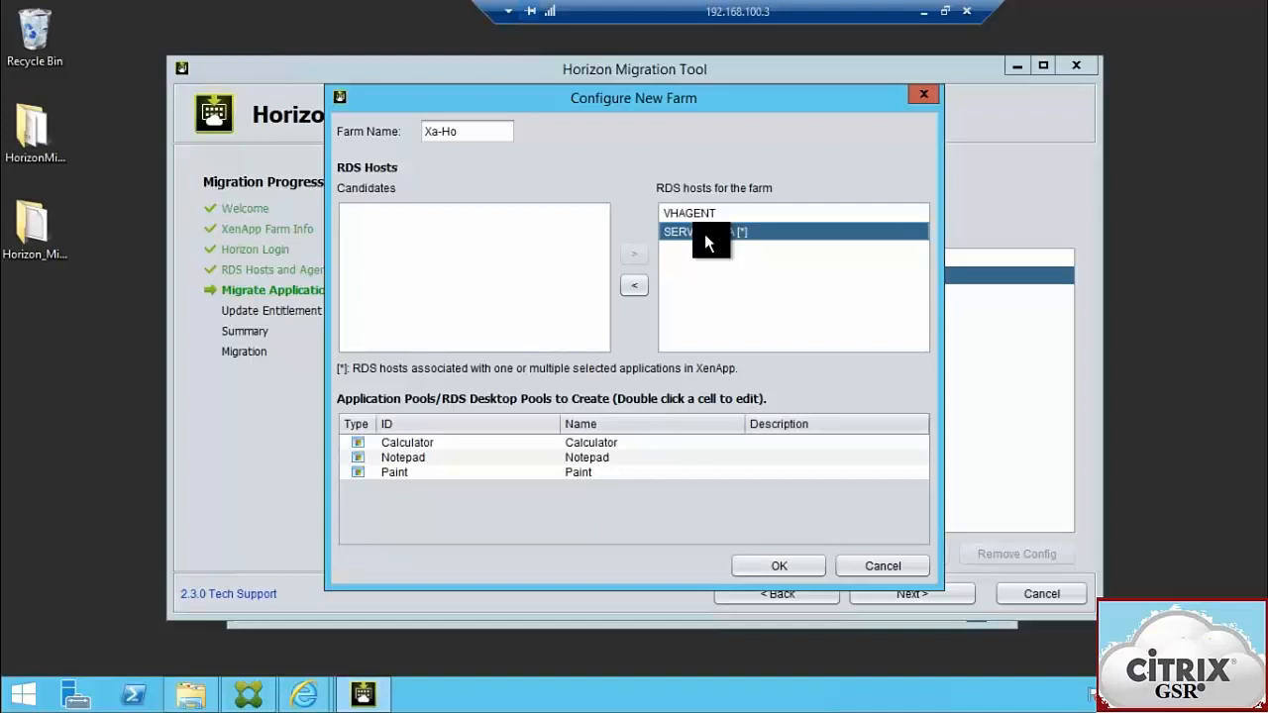
{"action": "left_click", "coordinate": [769, 561]}
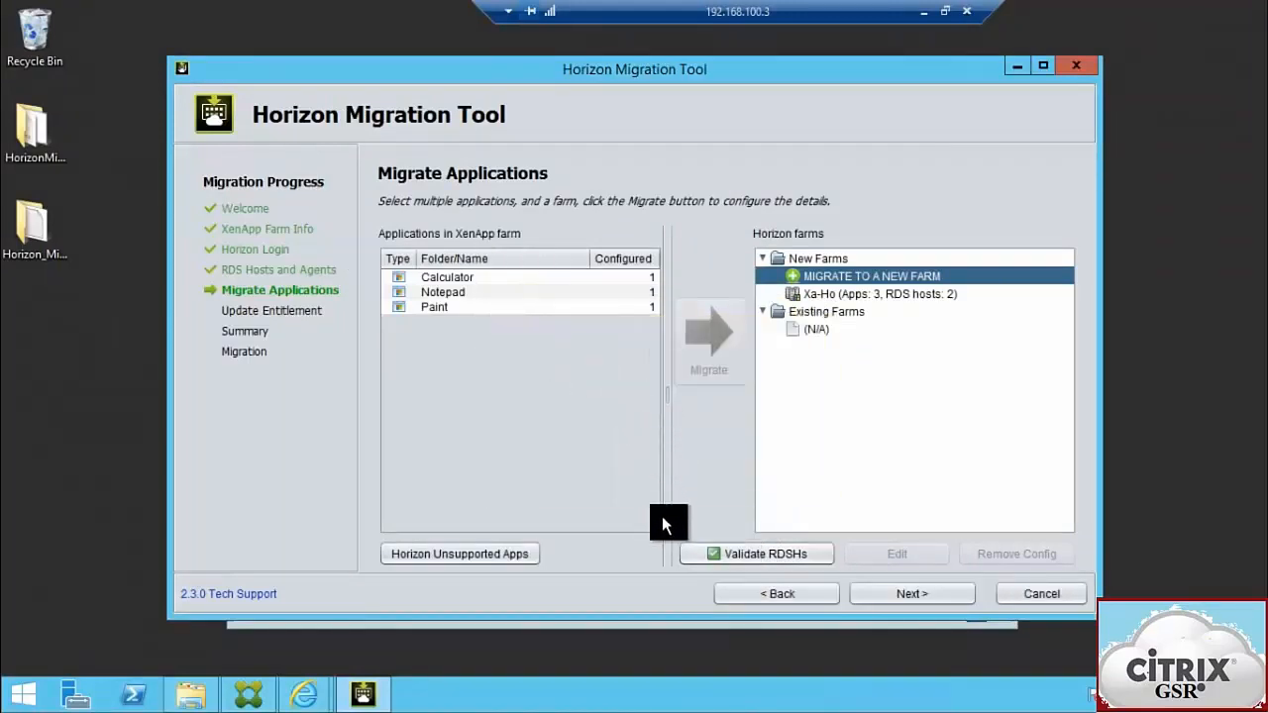
- Validate the availability of all configured applications on the farm's RDS hosts
{"action": "left_click", "coordinate": [754, 553]}
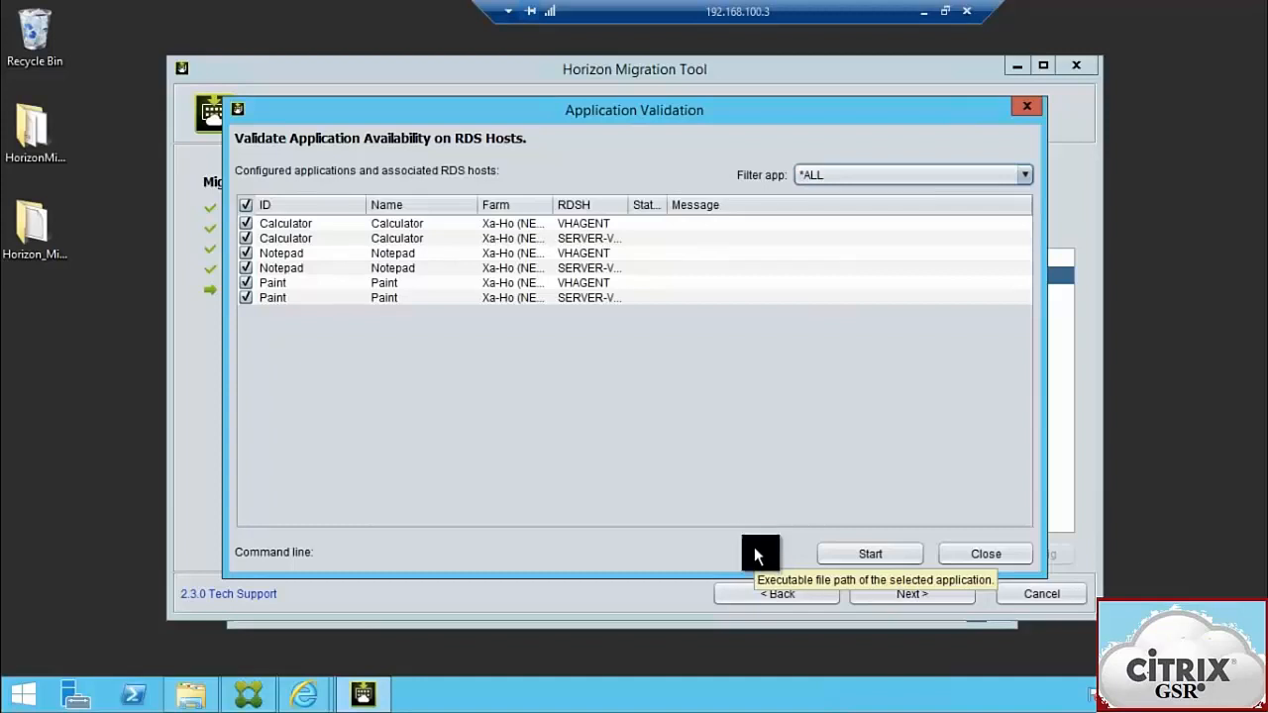
{"action": "left_click", "coordinate": [879, 553]}
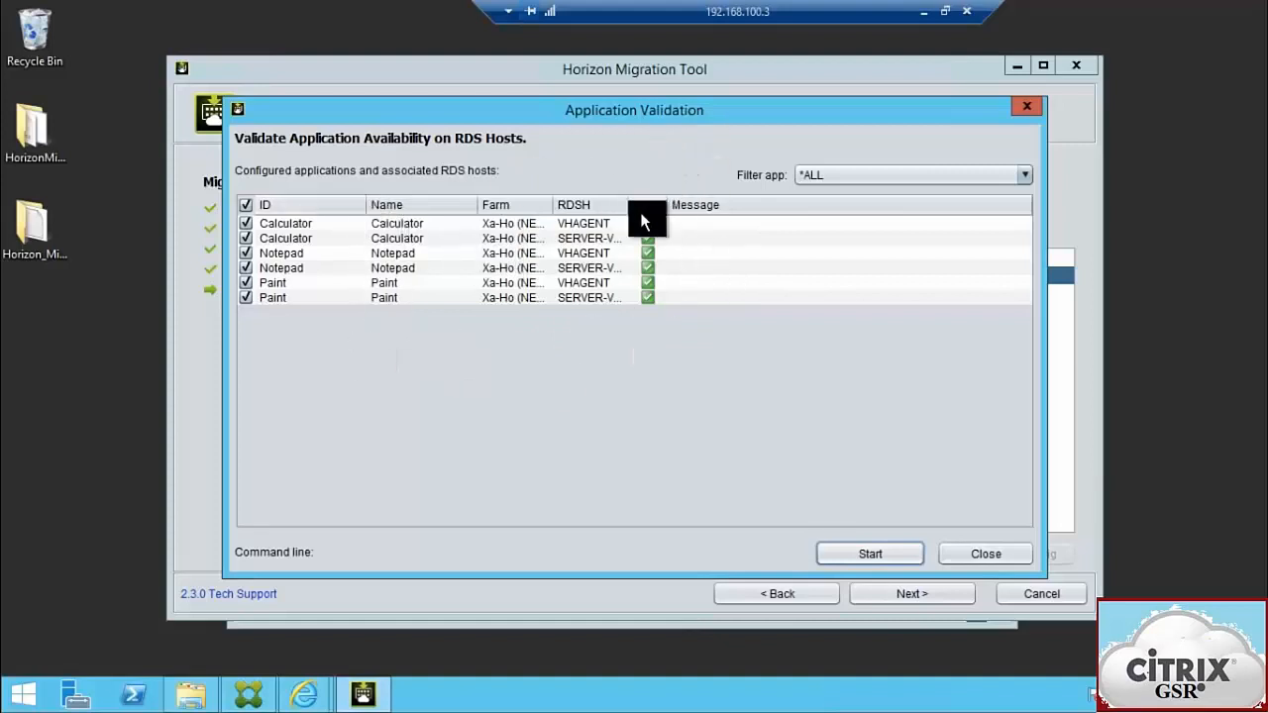
{"action": "left_click", "coordinate": [967, 551]}
- Keep the default entitlements, run the migration and exit the migration tool
{"action": "left_click", "coordinate": [915, 594]}
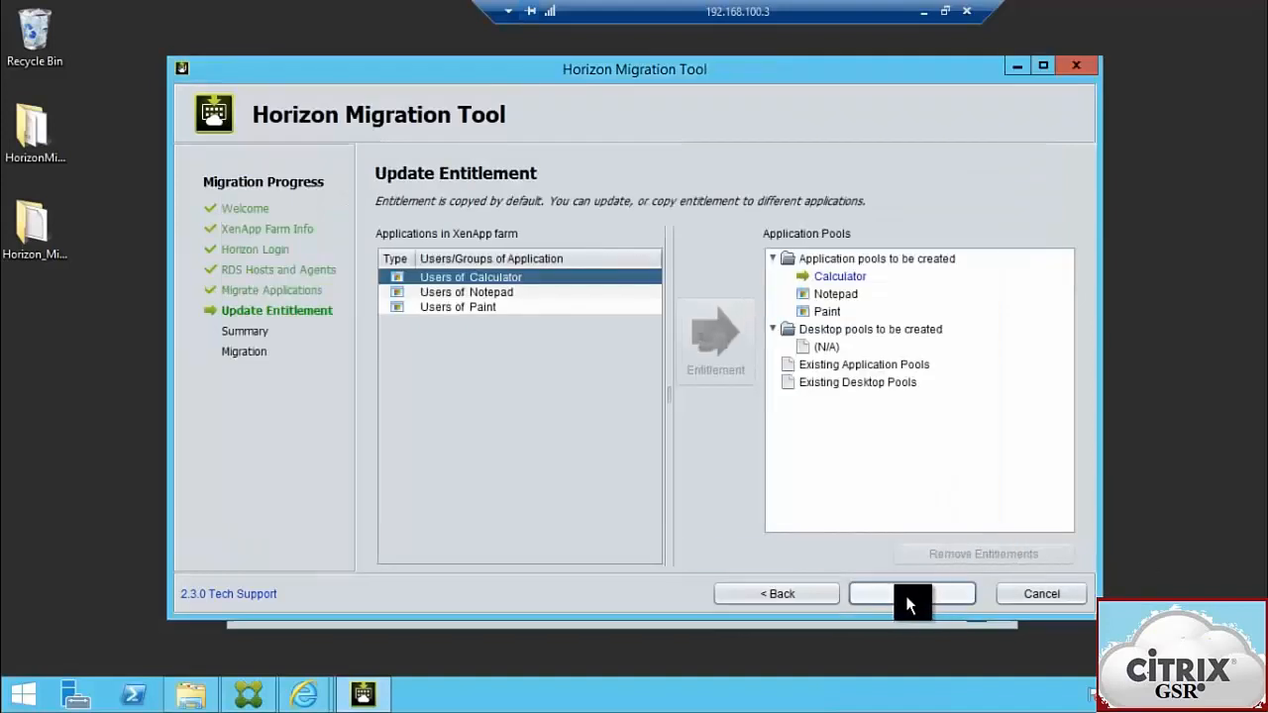
{"action": "left_click", "coordinate": [909, 598]}
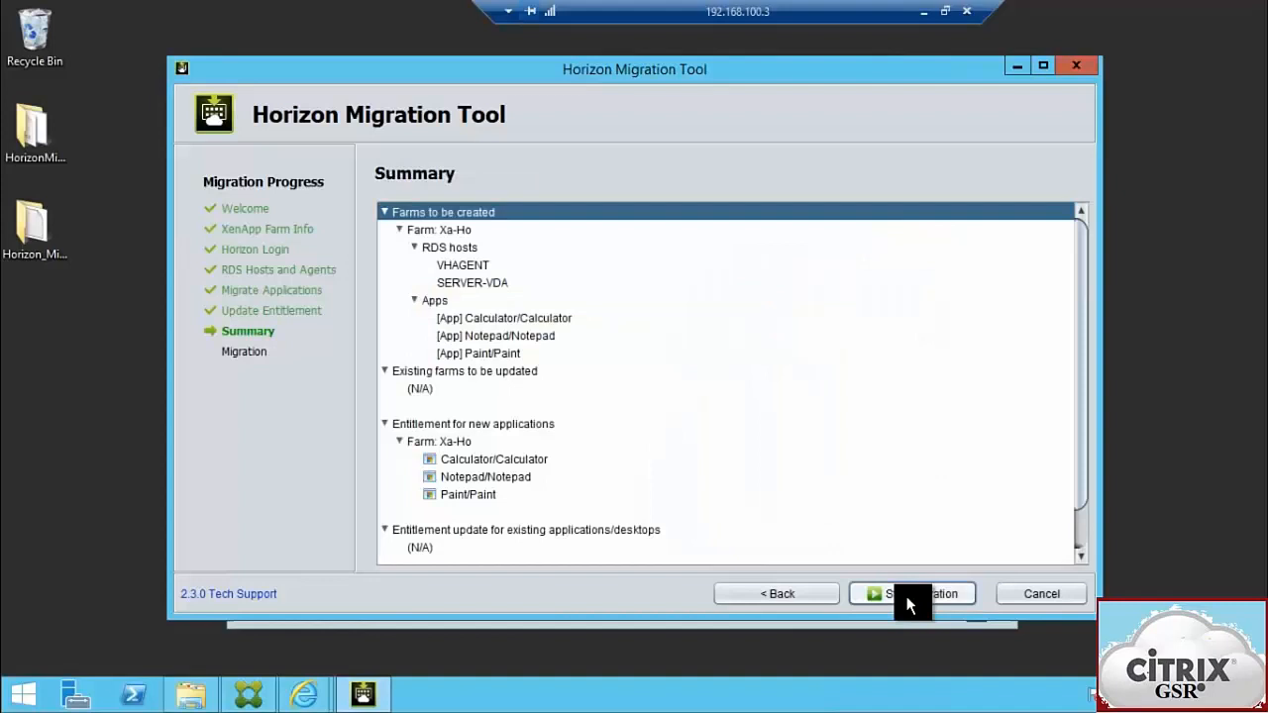
{"action": "left_click", "coordinate": [906, 596]}
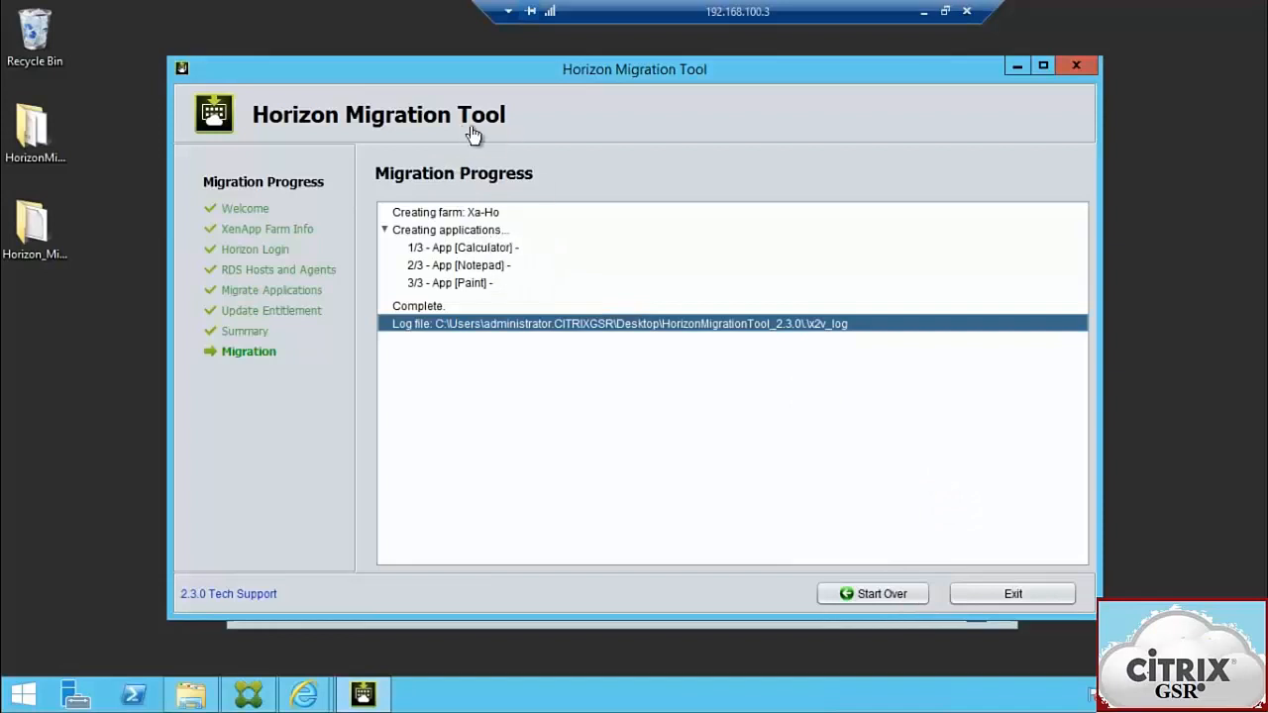
{"action": "left_click", "coordinate": [985, 592]}
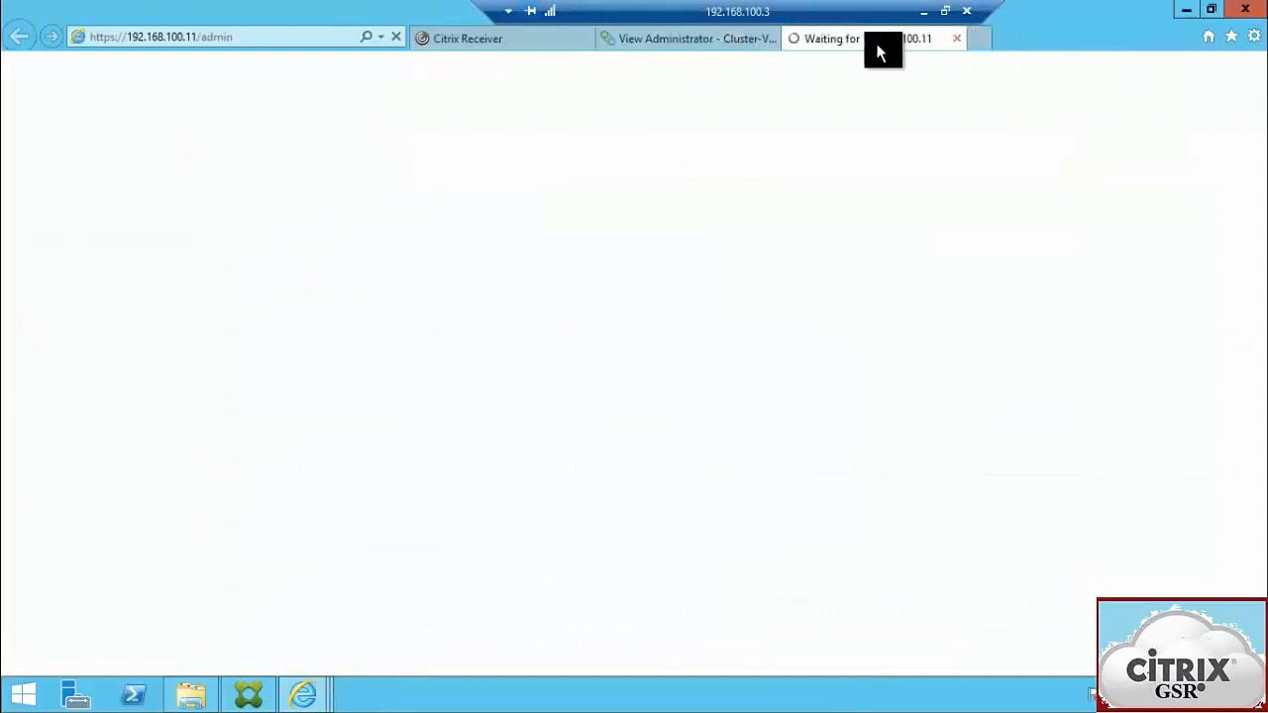
- Check the refreshed application pools and the Xa-Ho farm in VMware Horizon 7 Administrator
{"action": "left_click", "coordinate": [716, 46]}
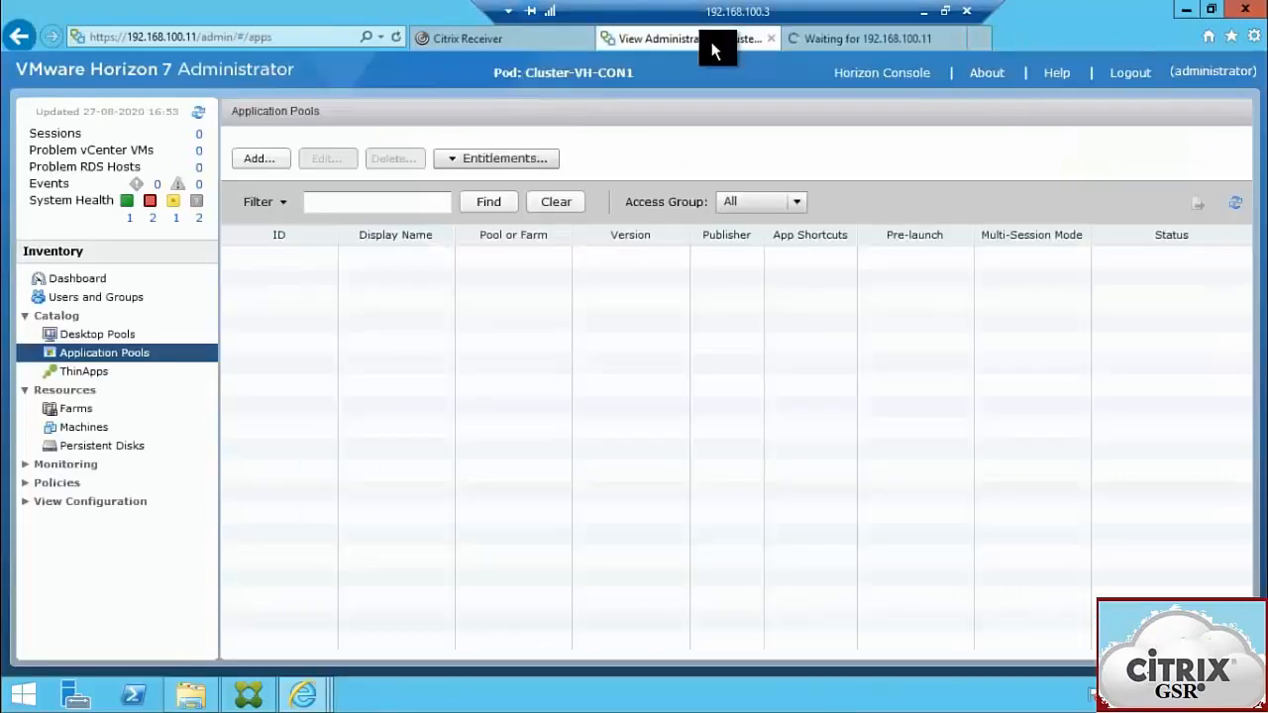
{"action": "left_click", "coordinate": [1235, 204]}
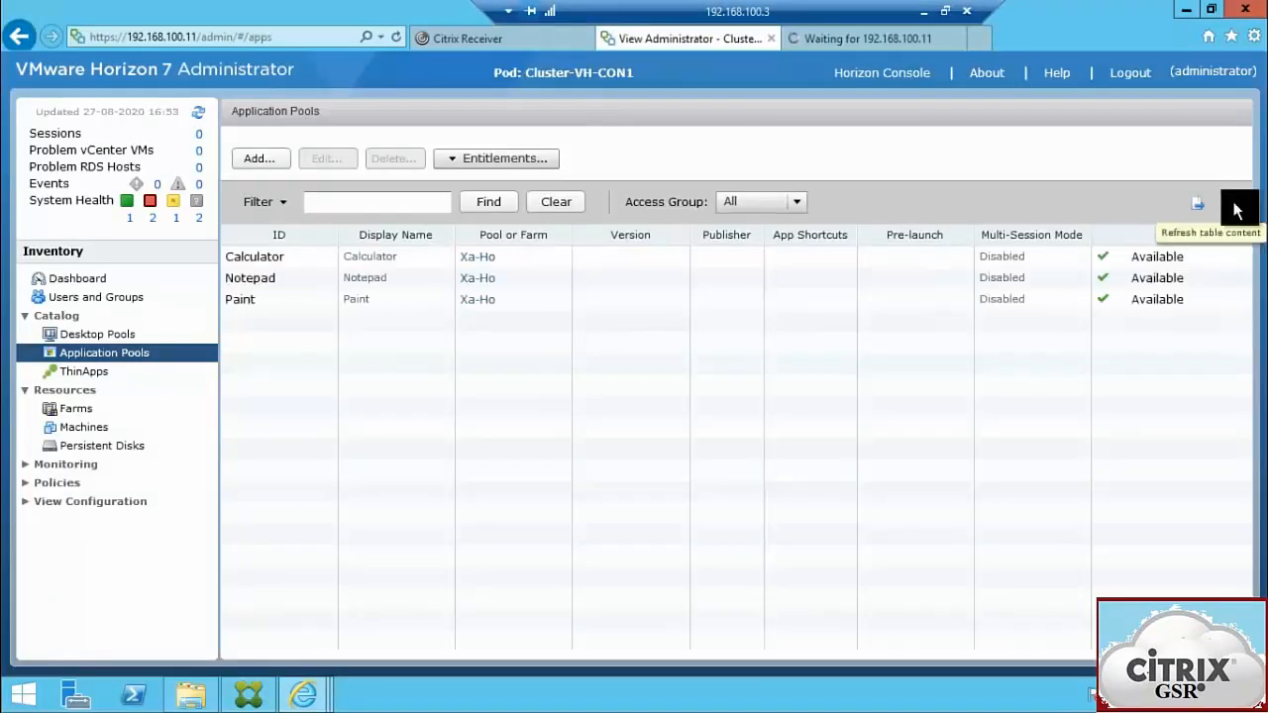
{"action": "left_click", "coordinate": [85, 414]}
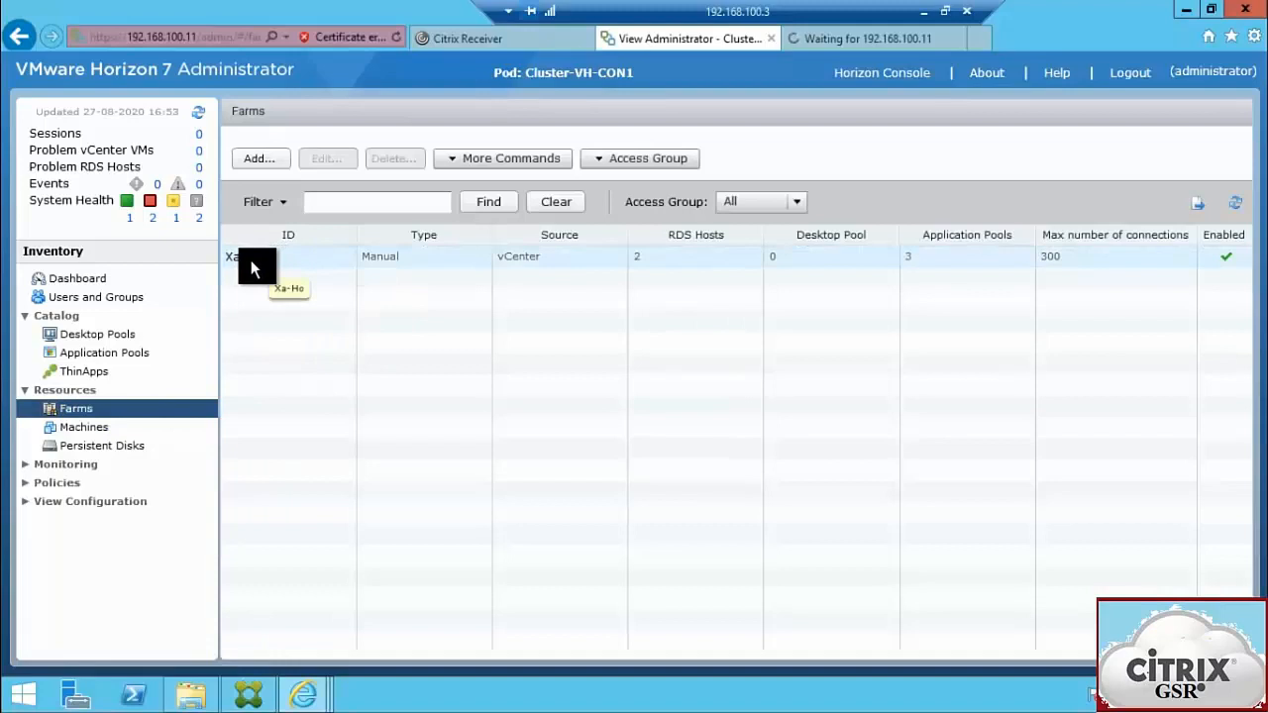
{"action": "left_click", "coordinate": [250, 259]}
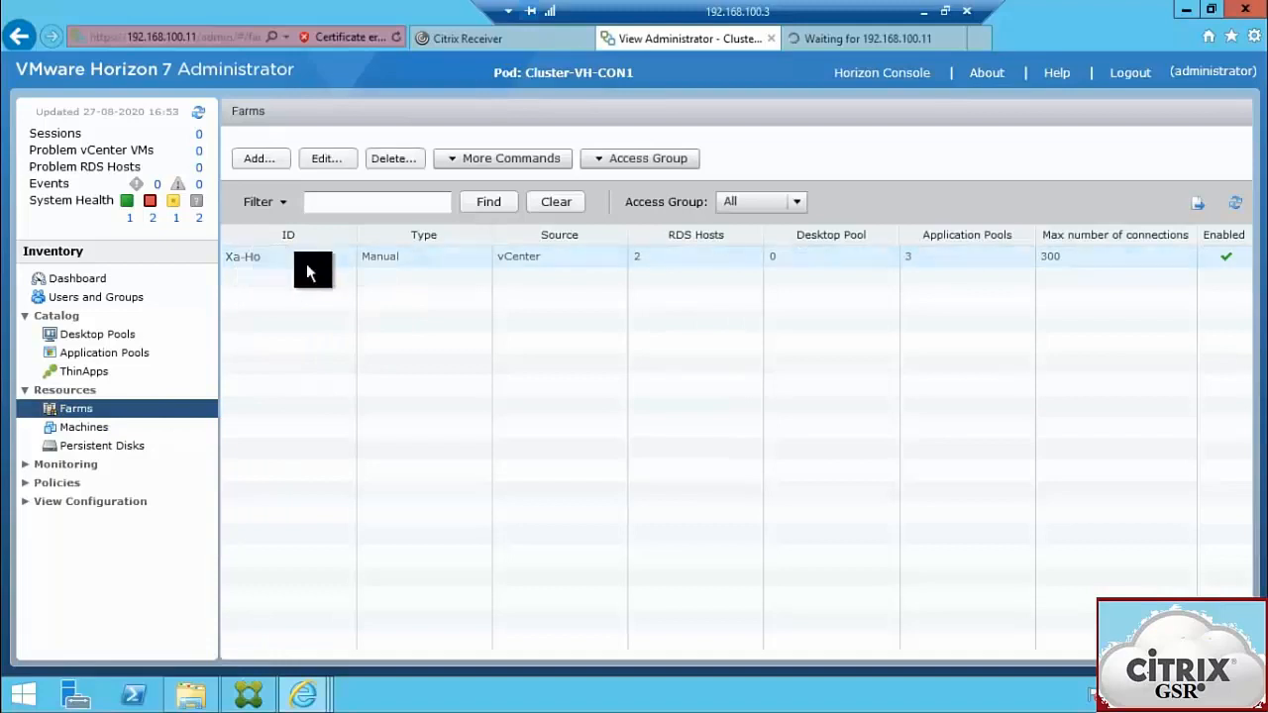
- Compare the migrated application pools in Horizon with the published applications in Citrix Studio, then return to Horizon Administrator
{"action": "left_click", "coordinate": [97, 351]}
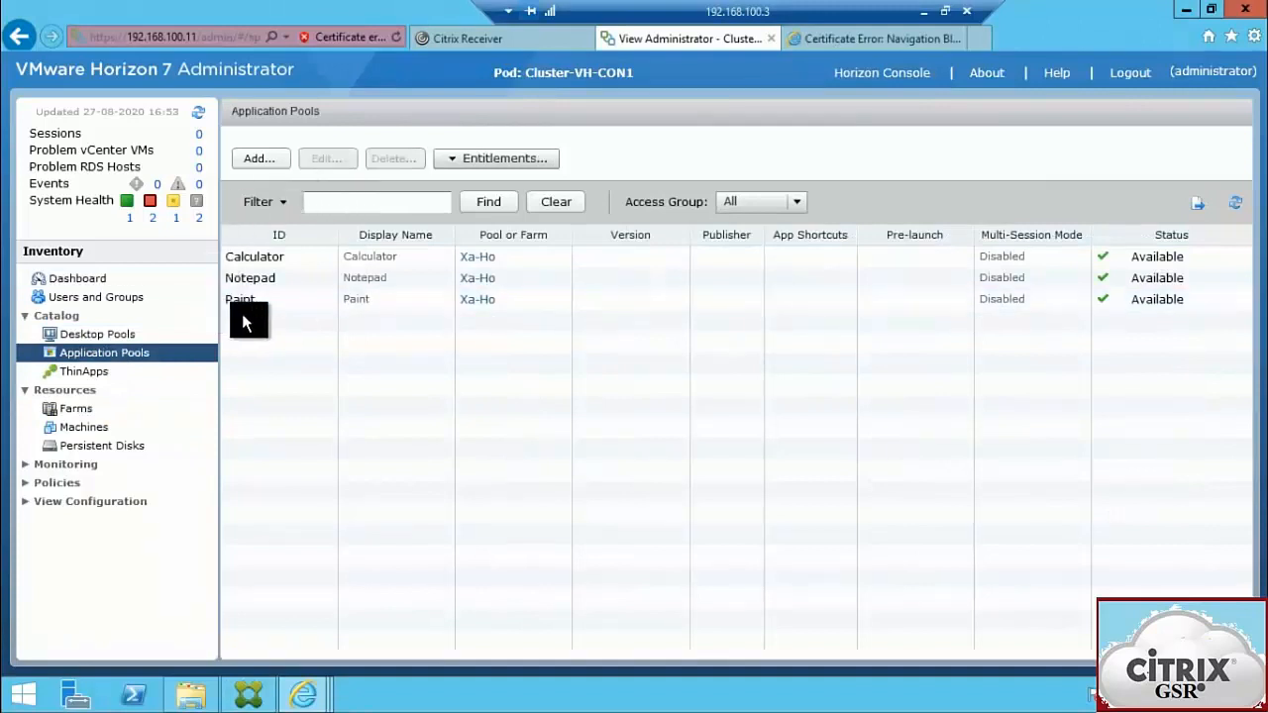
{"action": "left_click", "coordinate": [248, 693]}
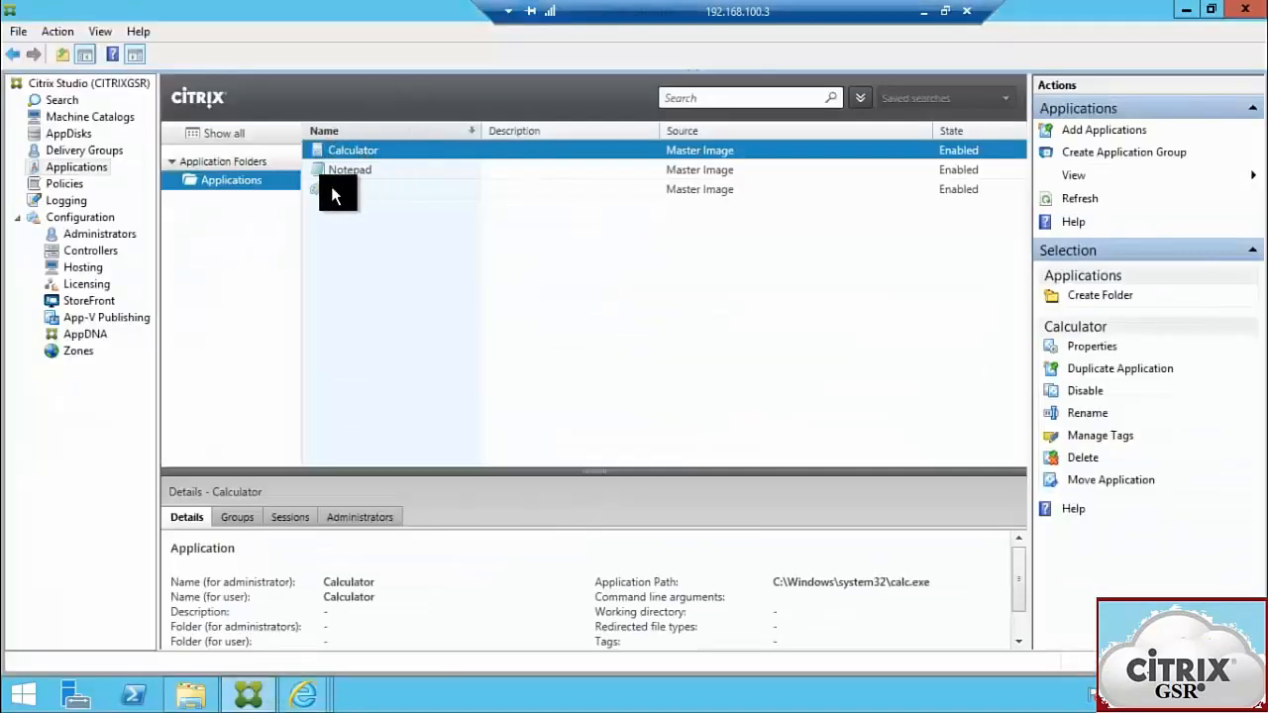
{"action": "left_click", "coordinate": [1185, 11]}
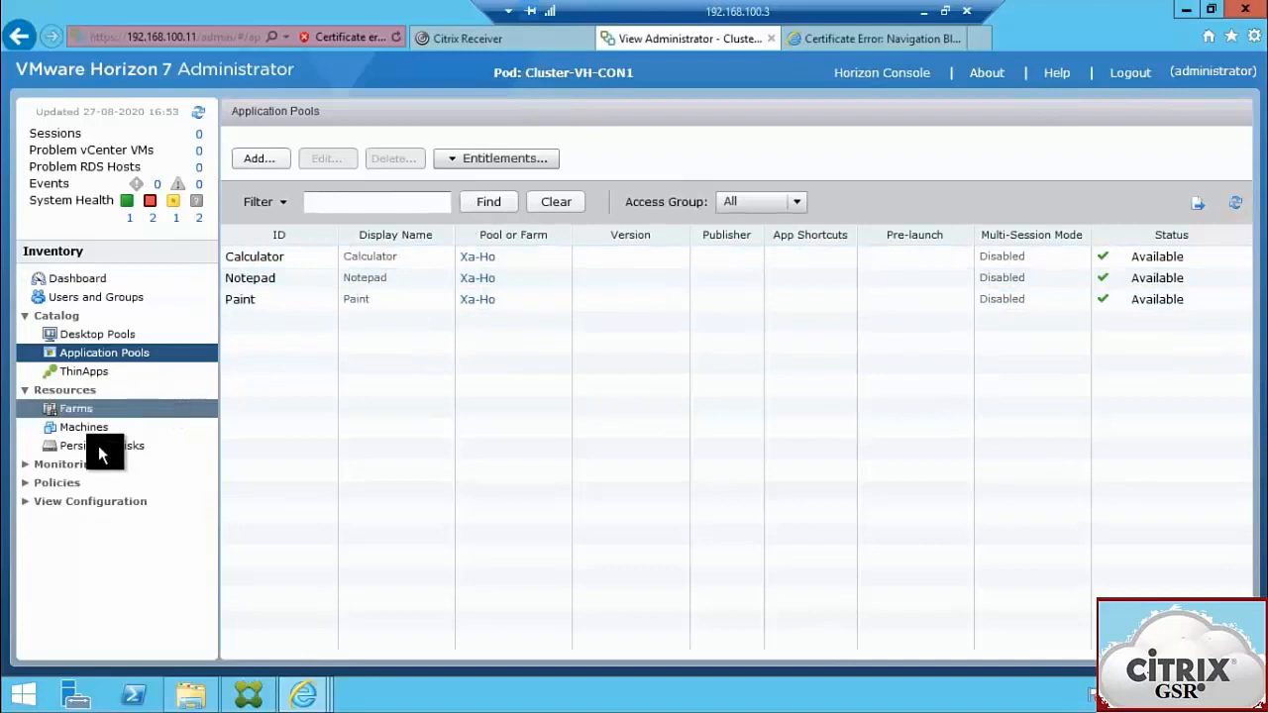
- Check the registered RDS hosts under View Configuration, including the server-vda host's farm assignment and status
{"action": "left_click", "coordinate": [22, 502]}
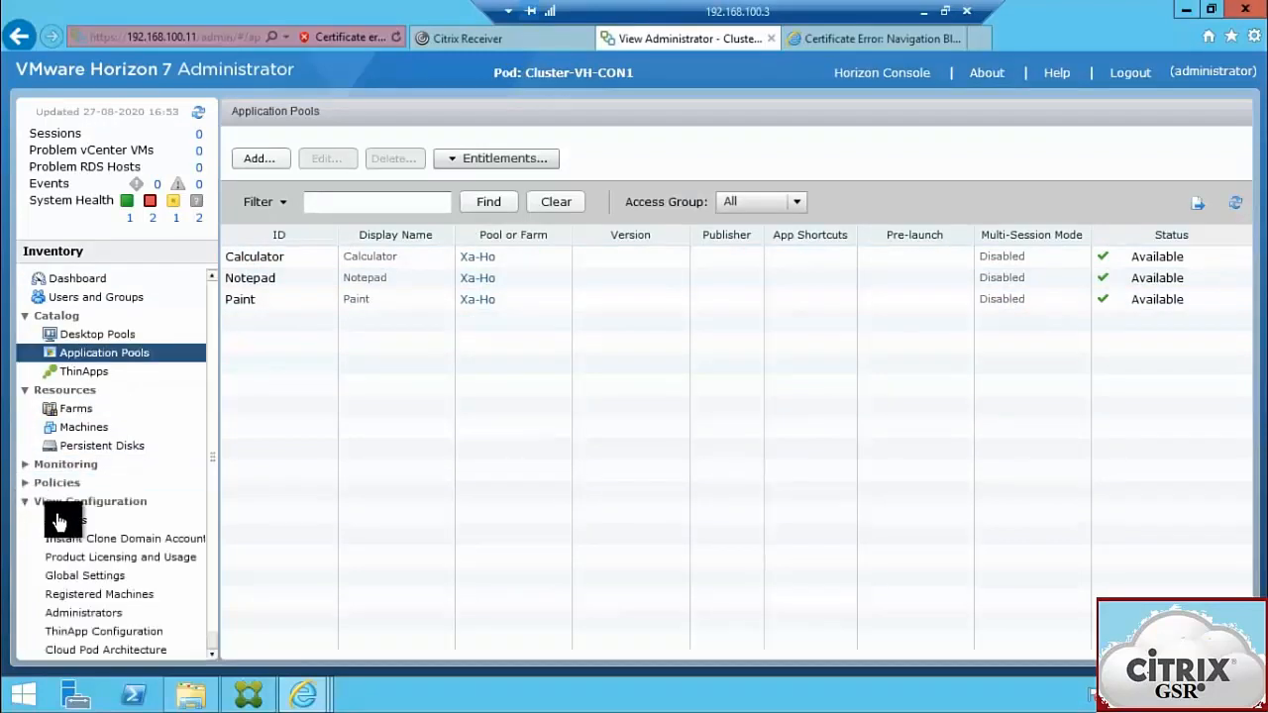
{"action": "left_click", "coordinate": [81, 594]}
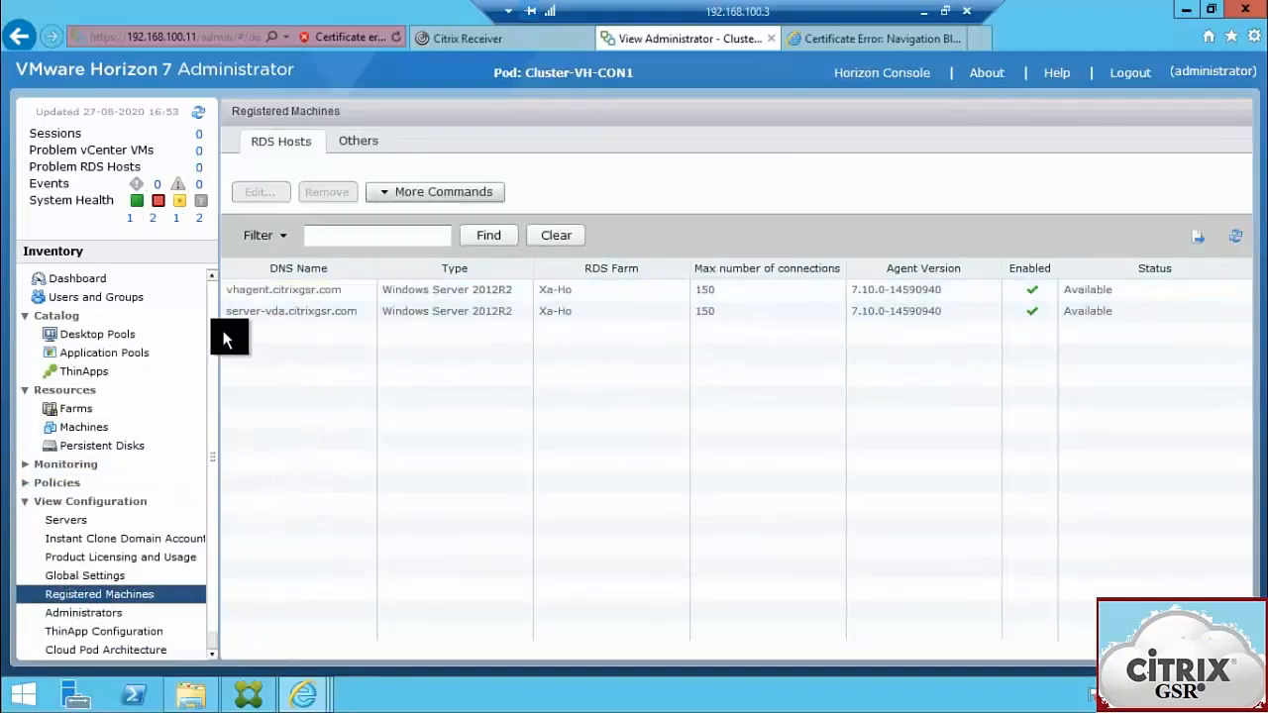
{"action": "left_click", "coordinate": [265, 313]}
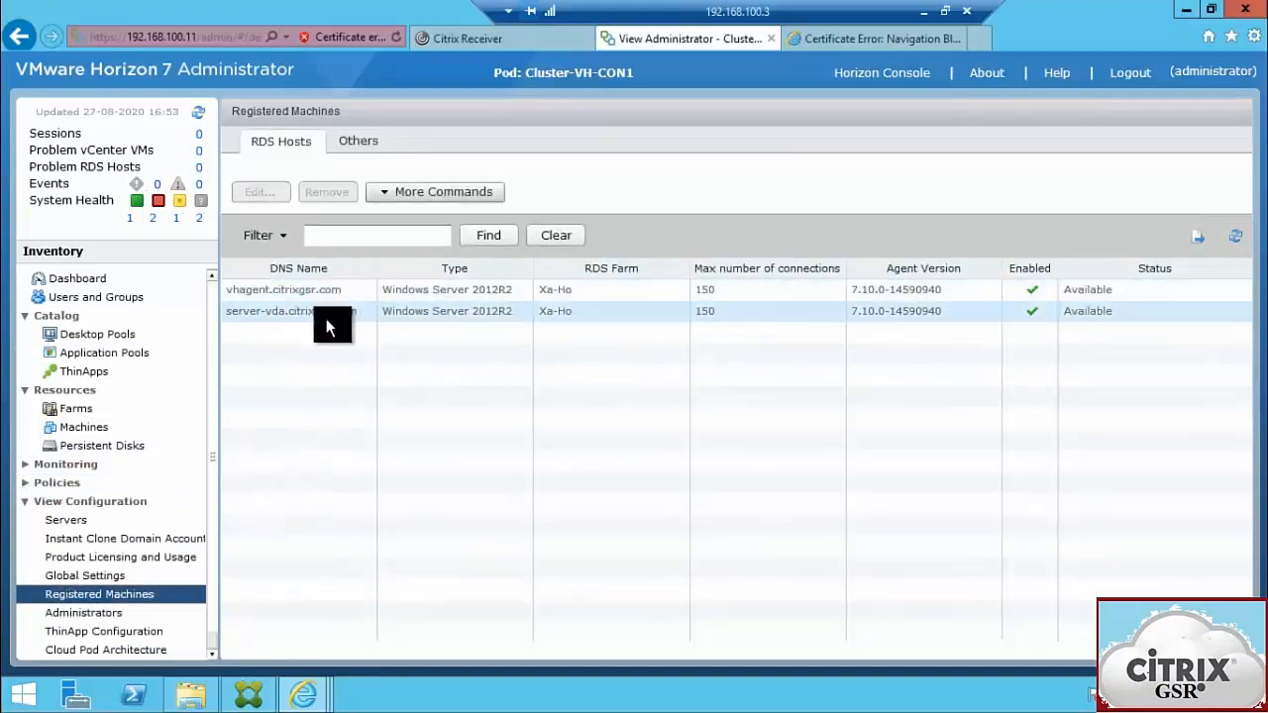
{"action": "left_click", "coordinate": [282, 313]}
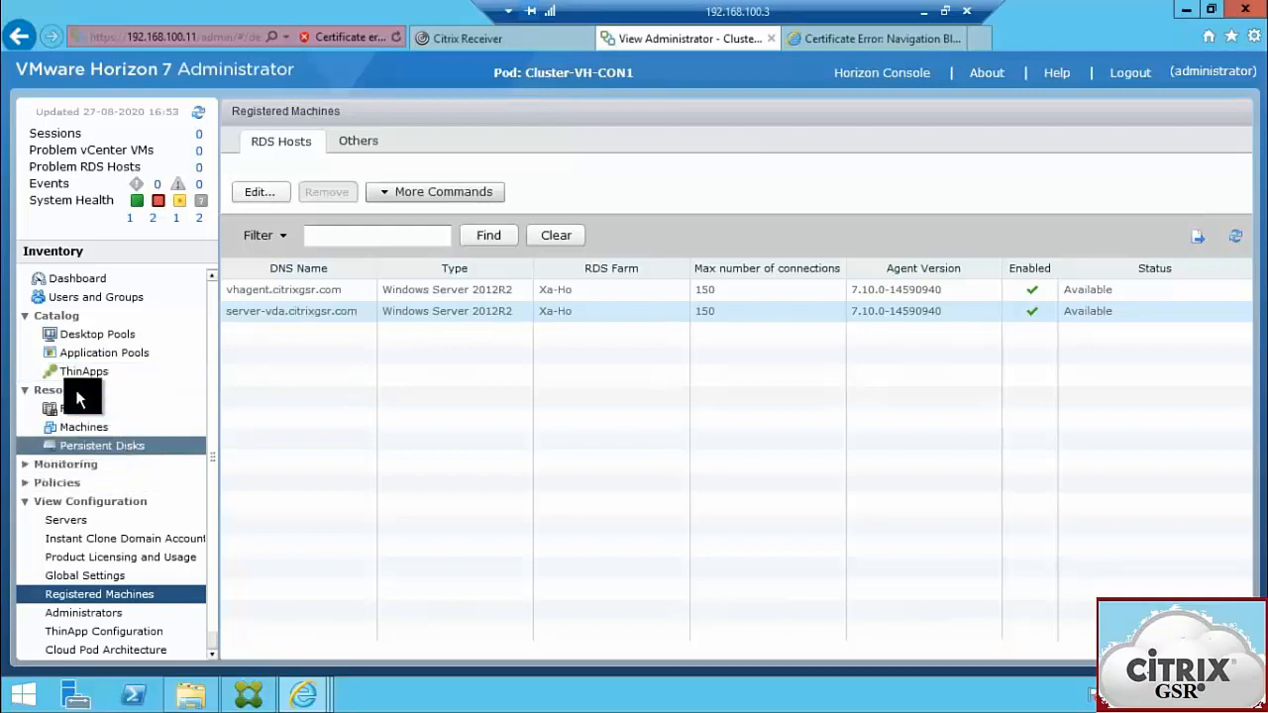
- Entitle the Domain Users group of citrixgsr.com to the Calculator, Notepad and Paint application pools
{"action": "left_click", "coordinate": [84, 352]}
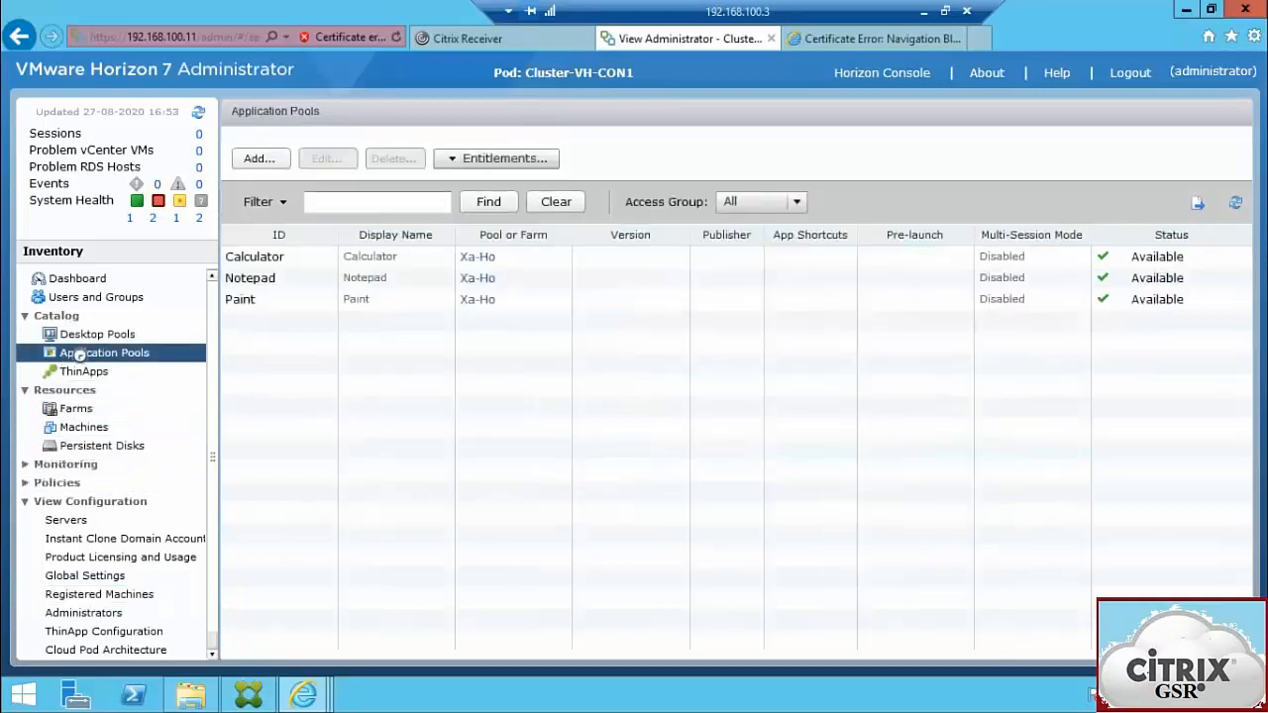
{"action": "left_click", "coordinate": [275, 257]}
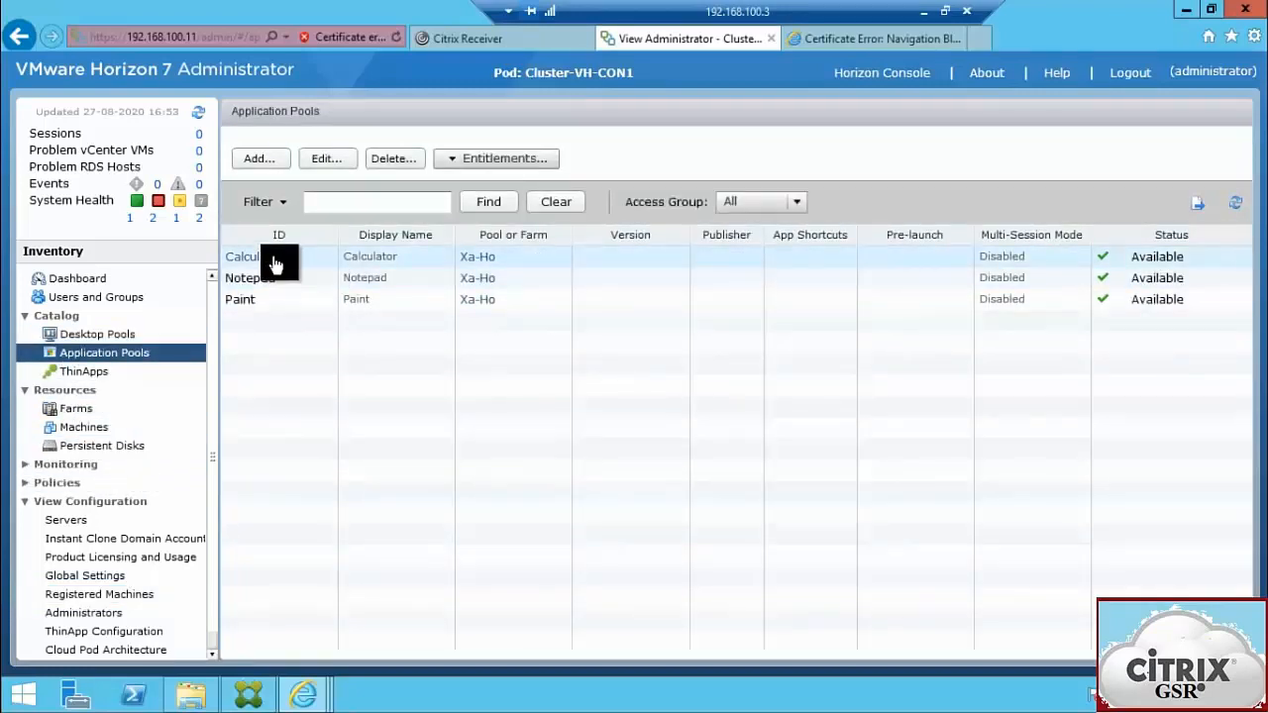
{"action": "key", "text": "shift+Down"}
{"action": "key", "text": "shift+Down"}
{"action": "left_click", "coordinate": [491, 162]}
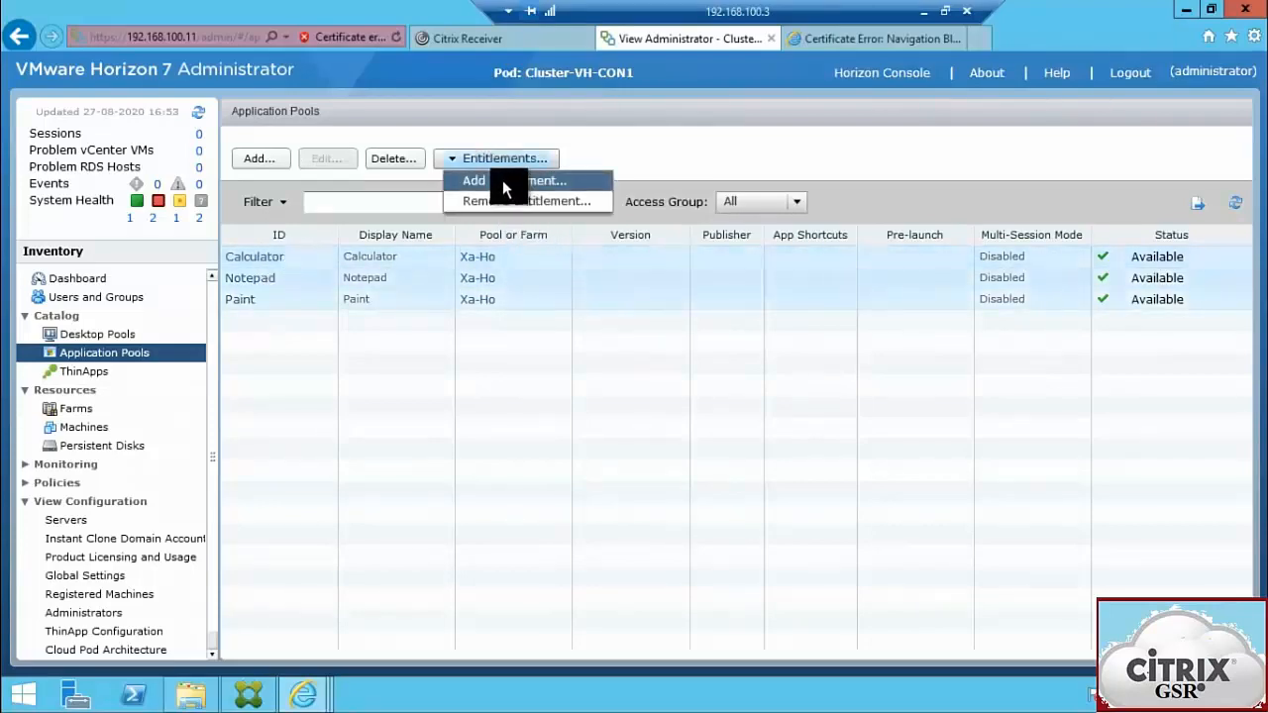
{"action": "left_click", "coordinate": [502, 181]}
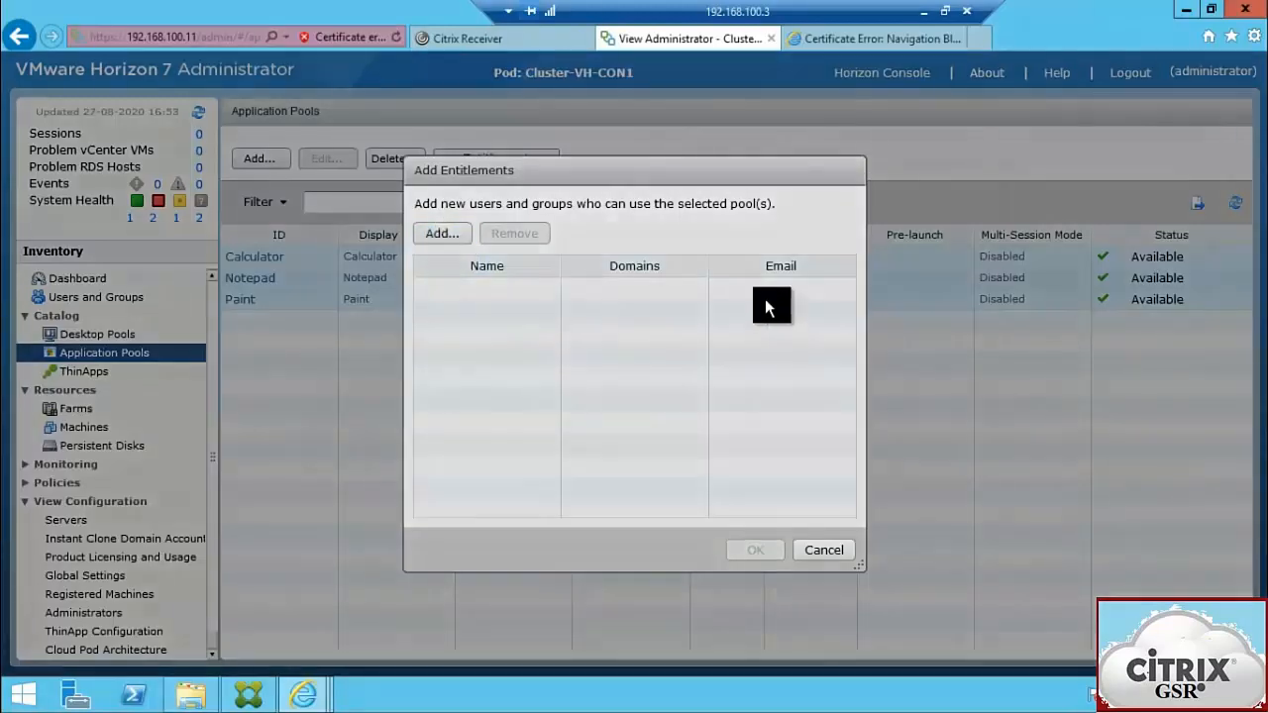
{"action": "left_click", "coordinate": [626, 276]}
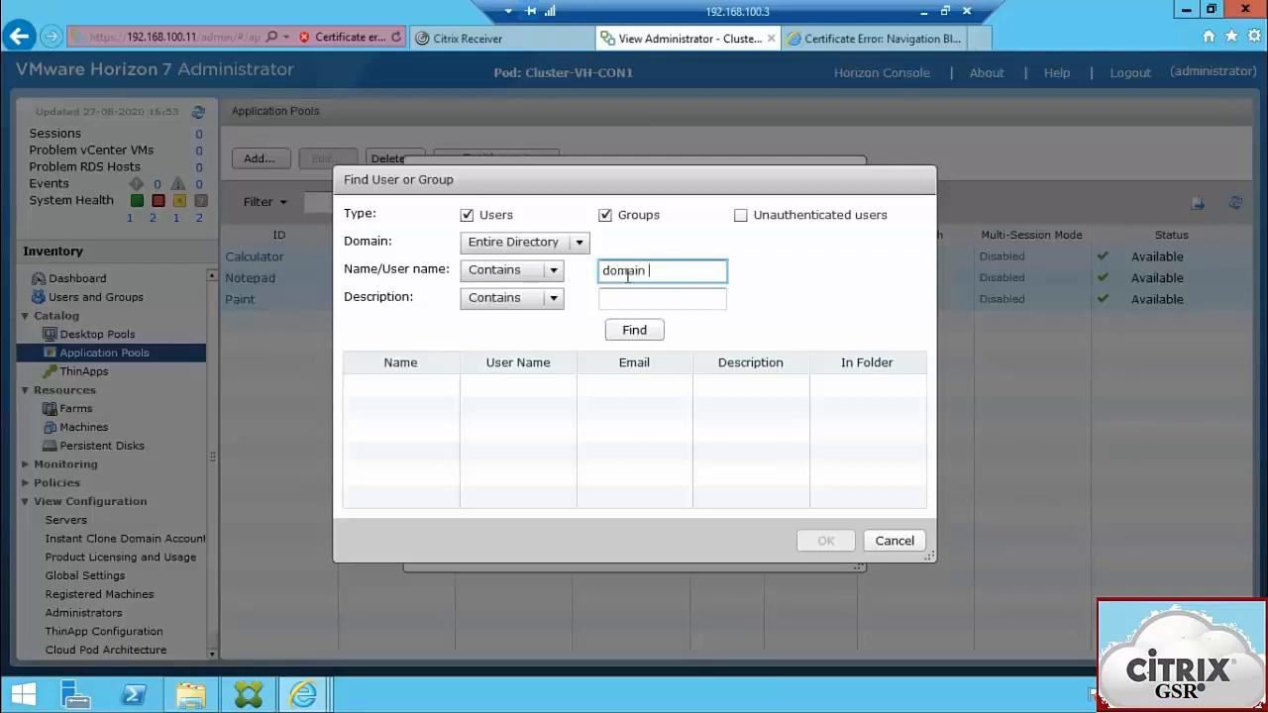
{"action": "key", "text": "Return"}
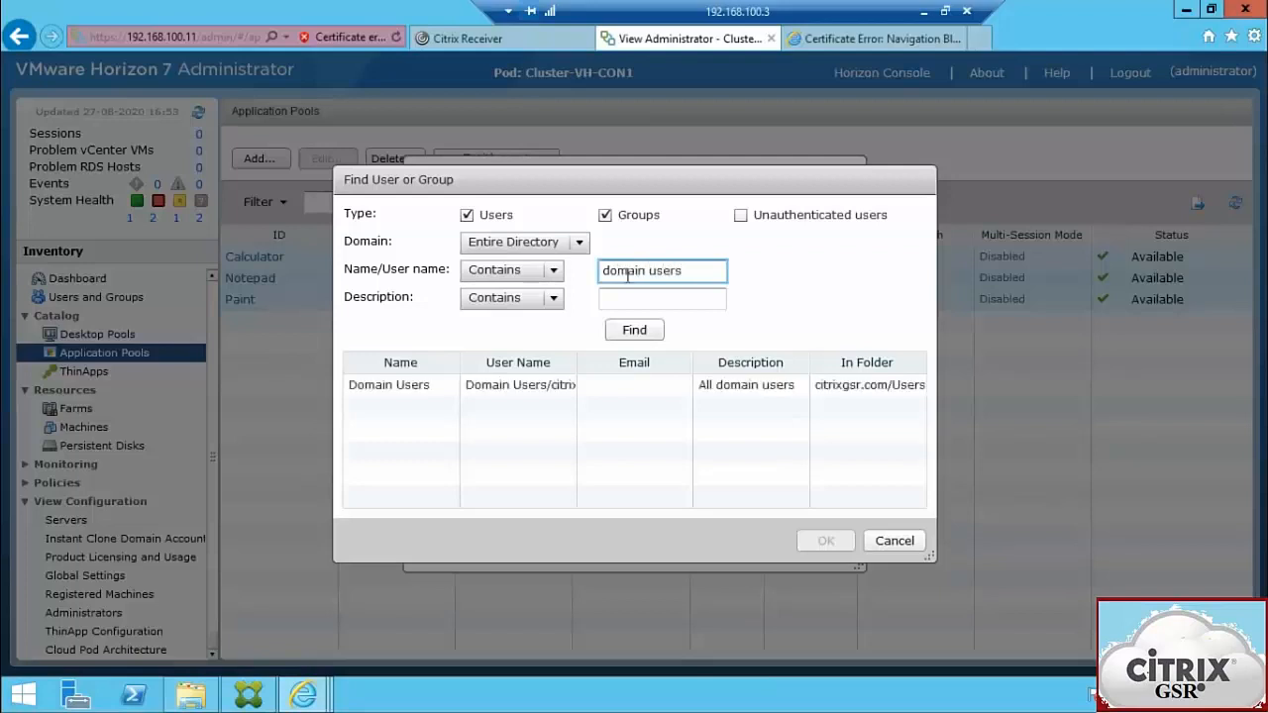
{"action": "left_click", "coordinate": [524, 396]}
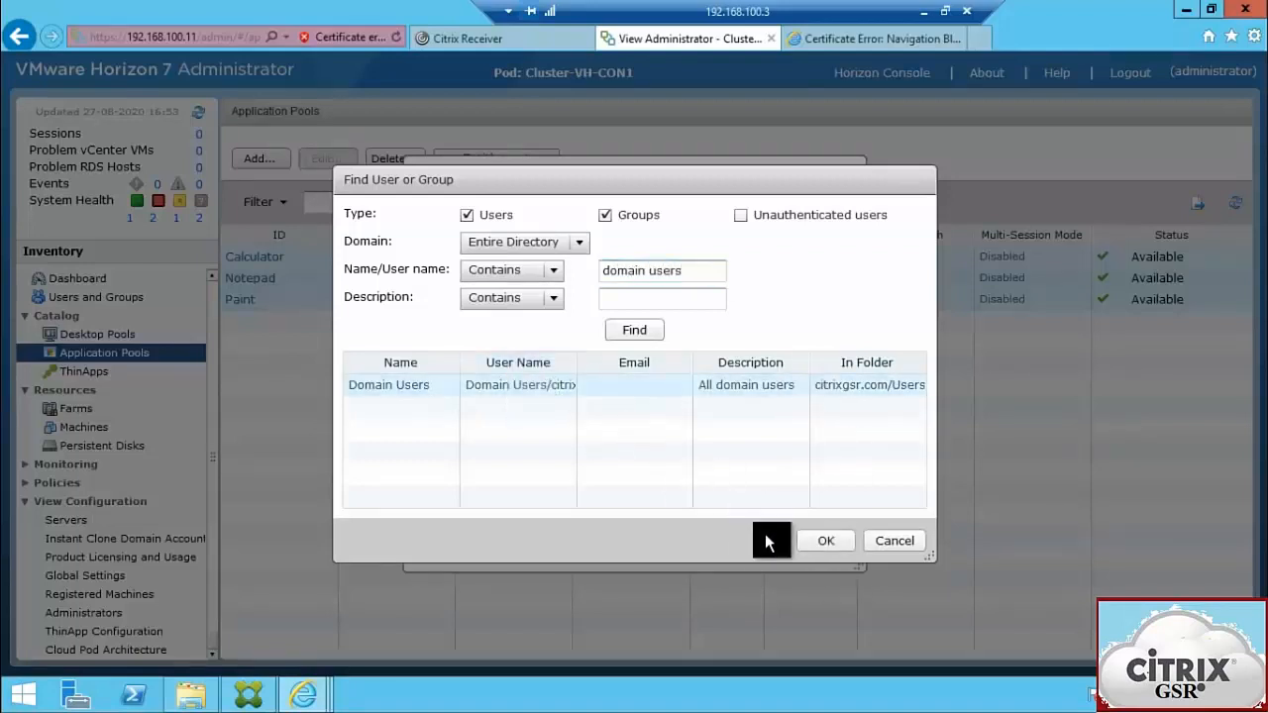
{"action": "left_click", "coordinate": [810, 539]}
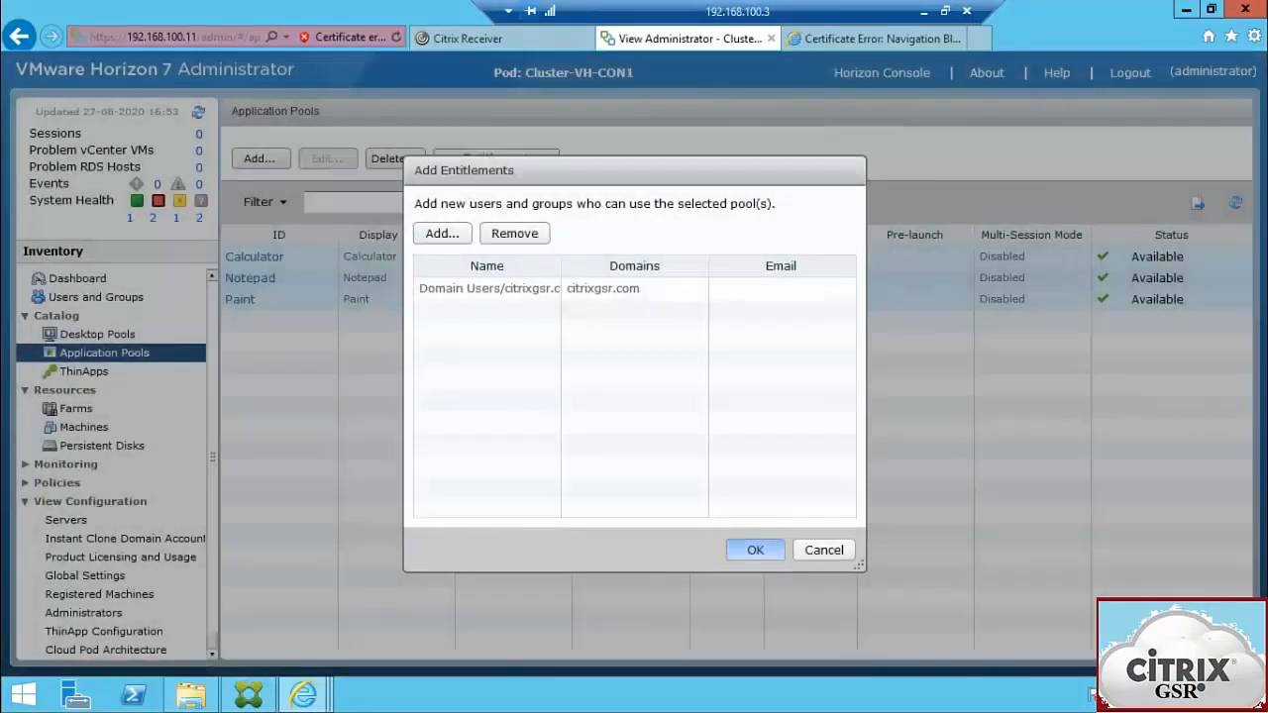
{"action": "left_click", "coordinate": [751, 549]}
- Switch to VMware Horizon Client on the local desktop, connect to server 192.168.100.11 and log in with the user's account password
{"action": "left_click", "coordinate": [921, 14]}
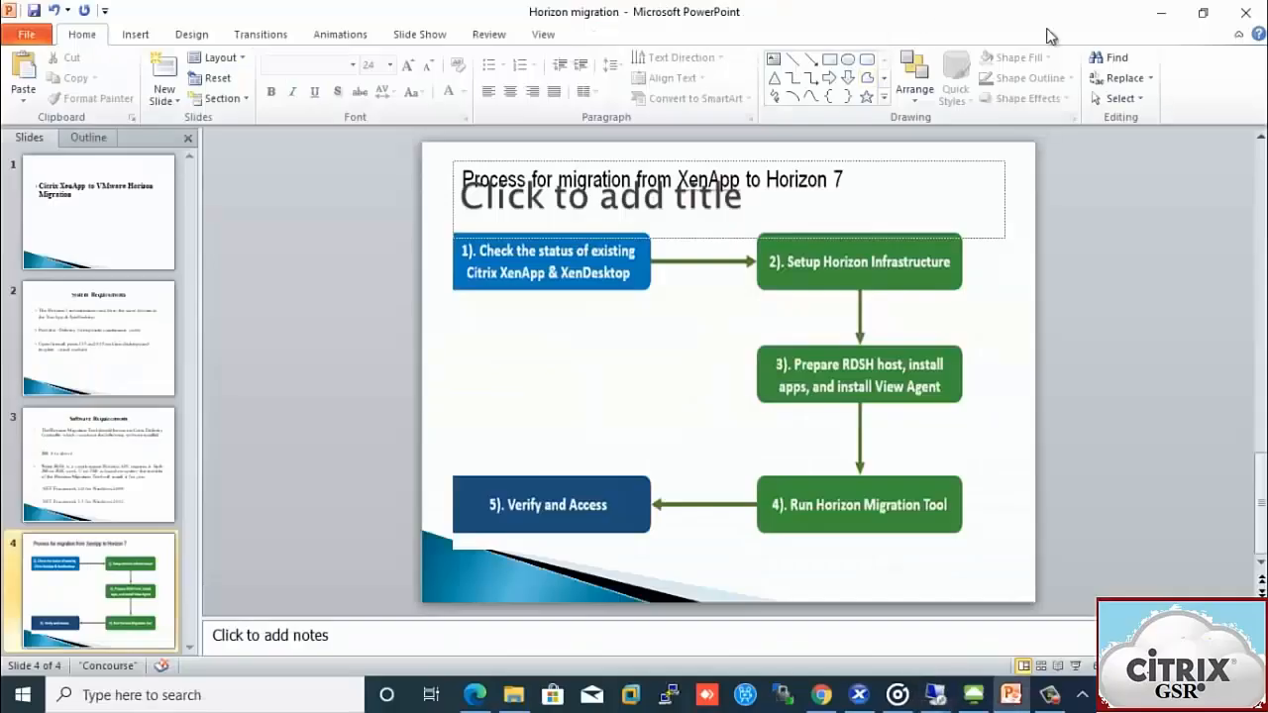
{"action": "left_click", "coordinate": [1172, 10]}
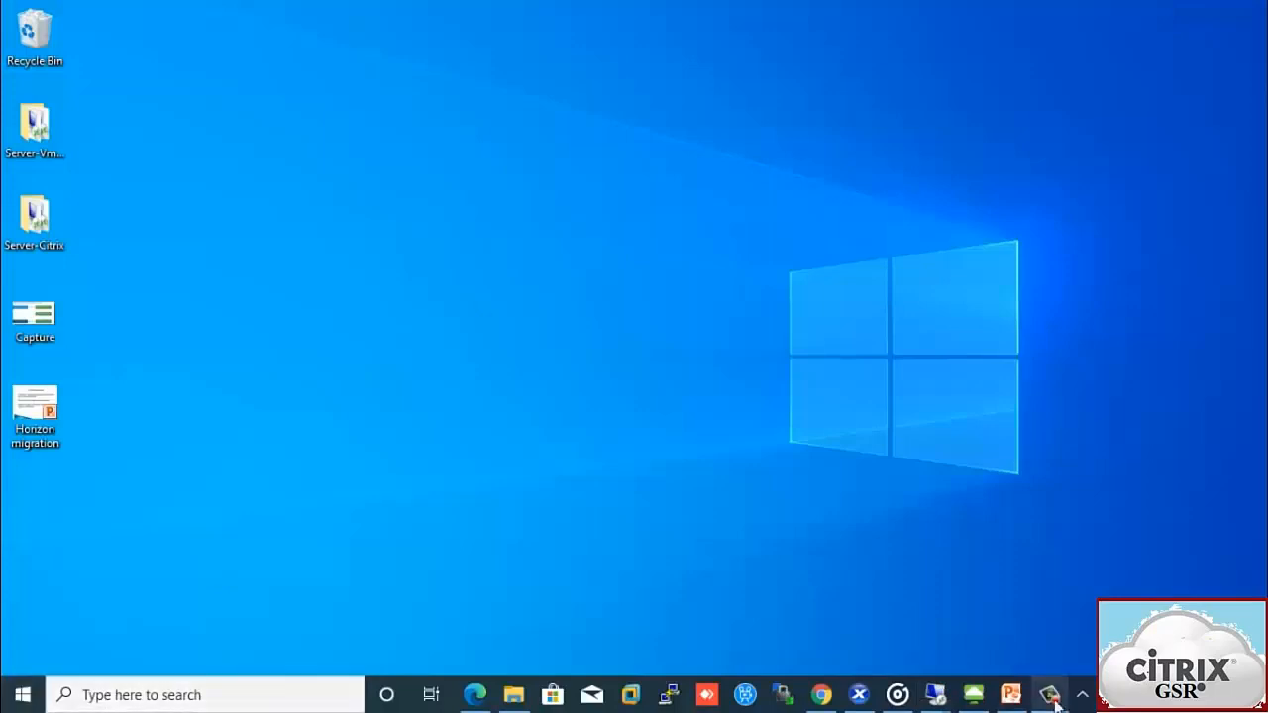
{"action": "left_click", "coordinate": [973, 696]}
{"action": "right_click", "coordinate": [208, 151]}
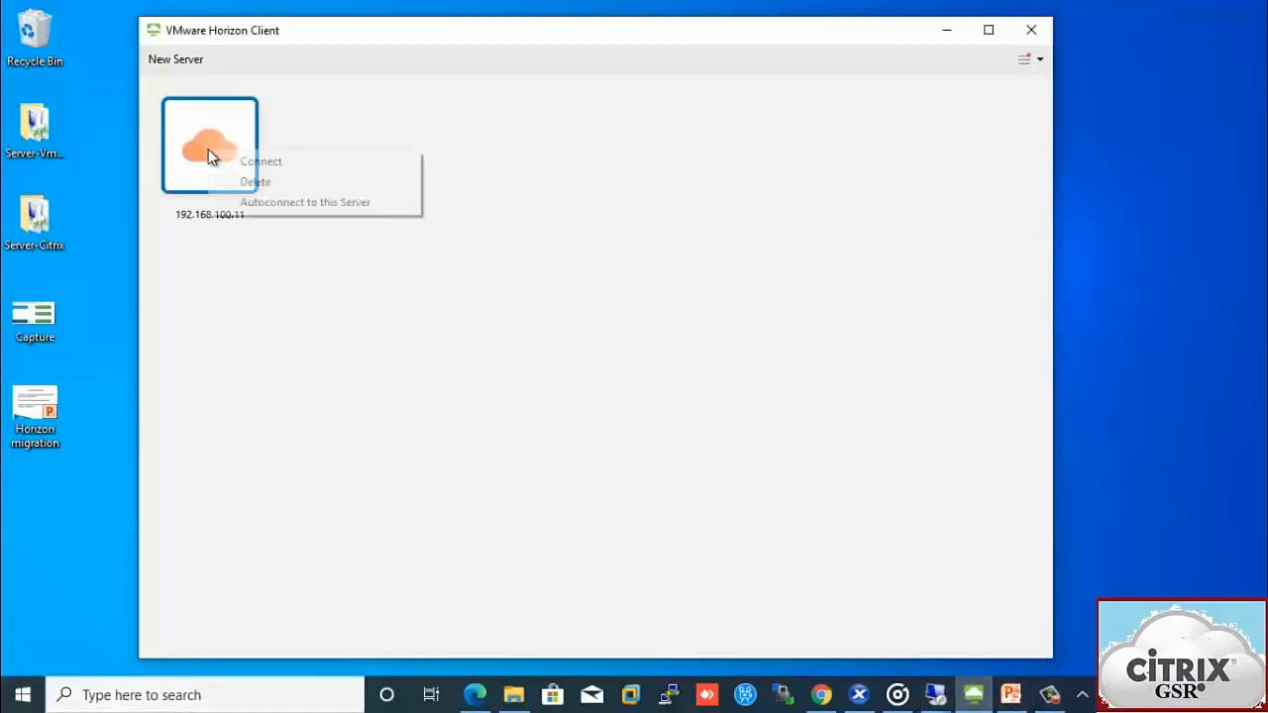
{"action": "left_click", "coordinate": [235, 156]}
{"action": "left_click", "coordinate": [647, 387]}
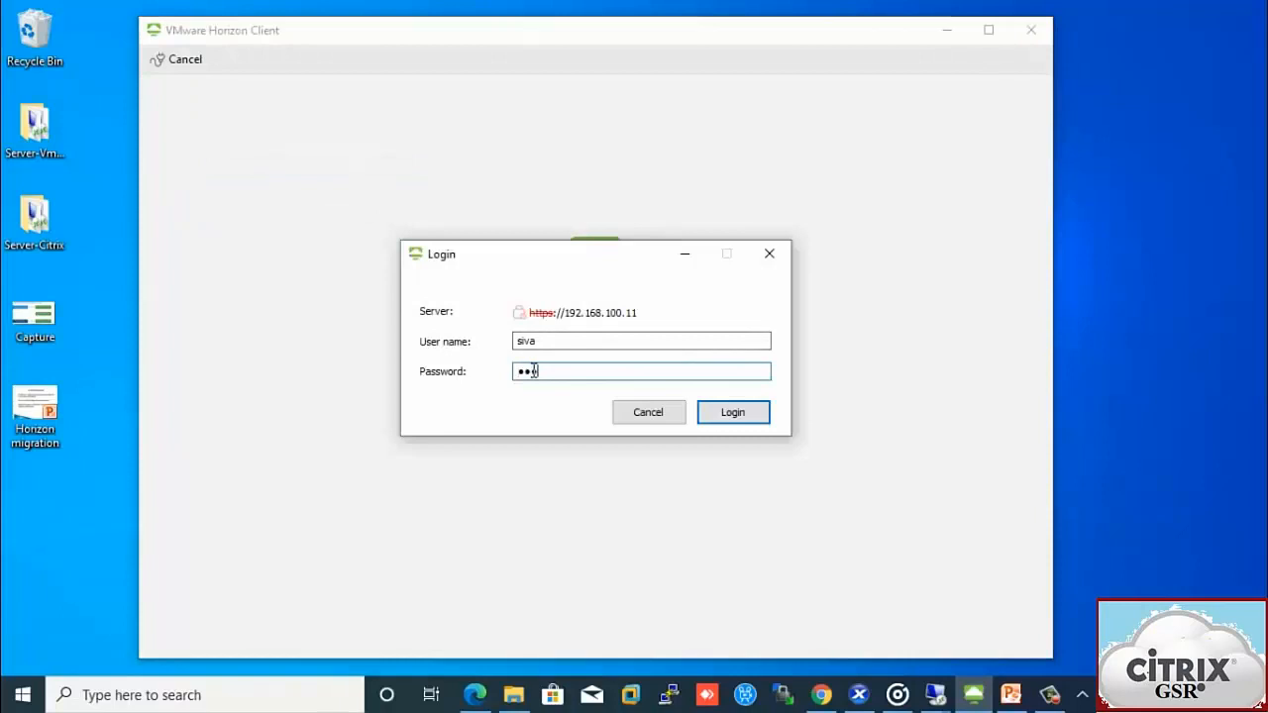
{"action": "type", "text": "••"}
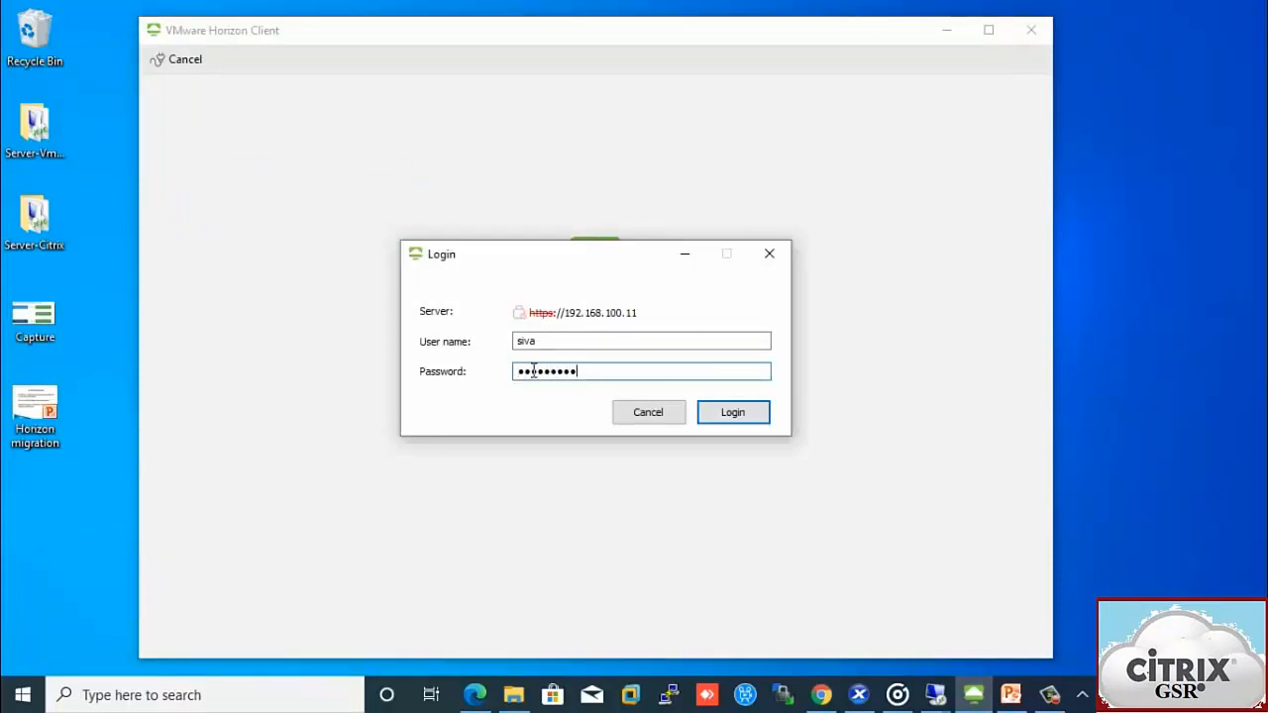
{"action": "type", "text": "••"}
{"action": "key", "text": "Return"}
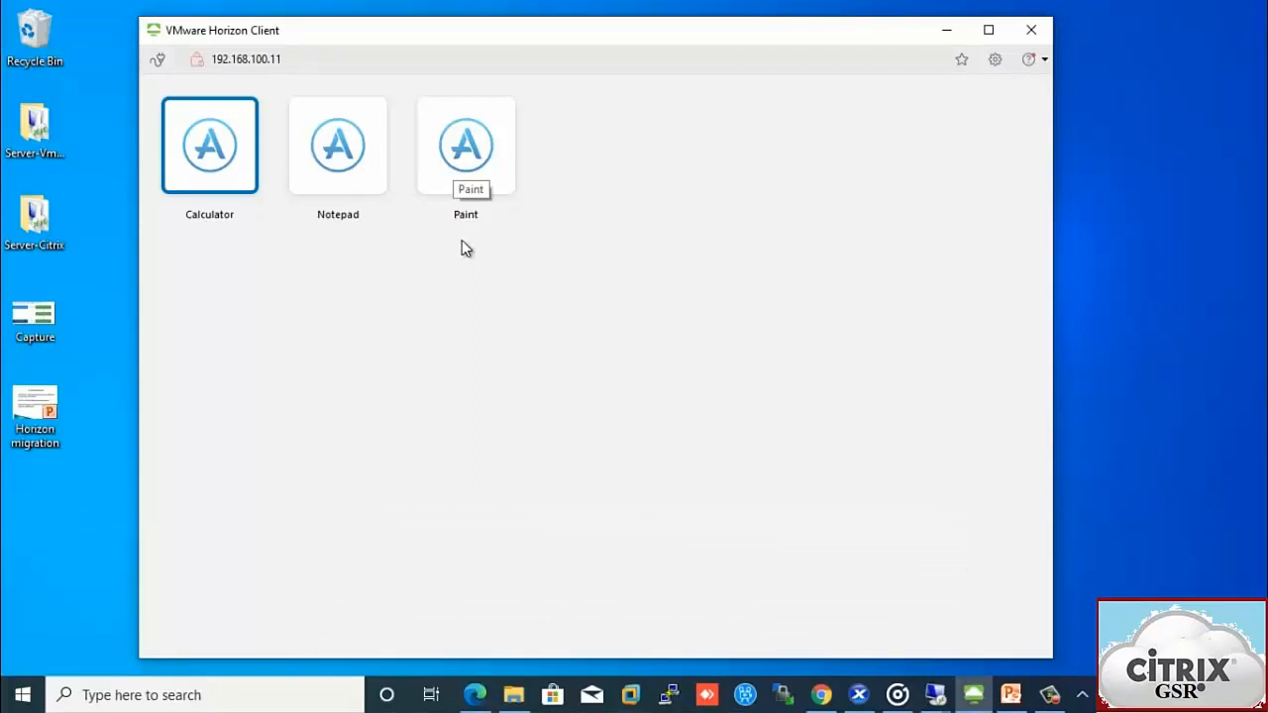
- Launch the published Calculator and Notepad applications from the Horizon Client
{"action": "right_click", "coordinate": [233, 166]}
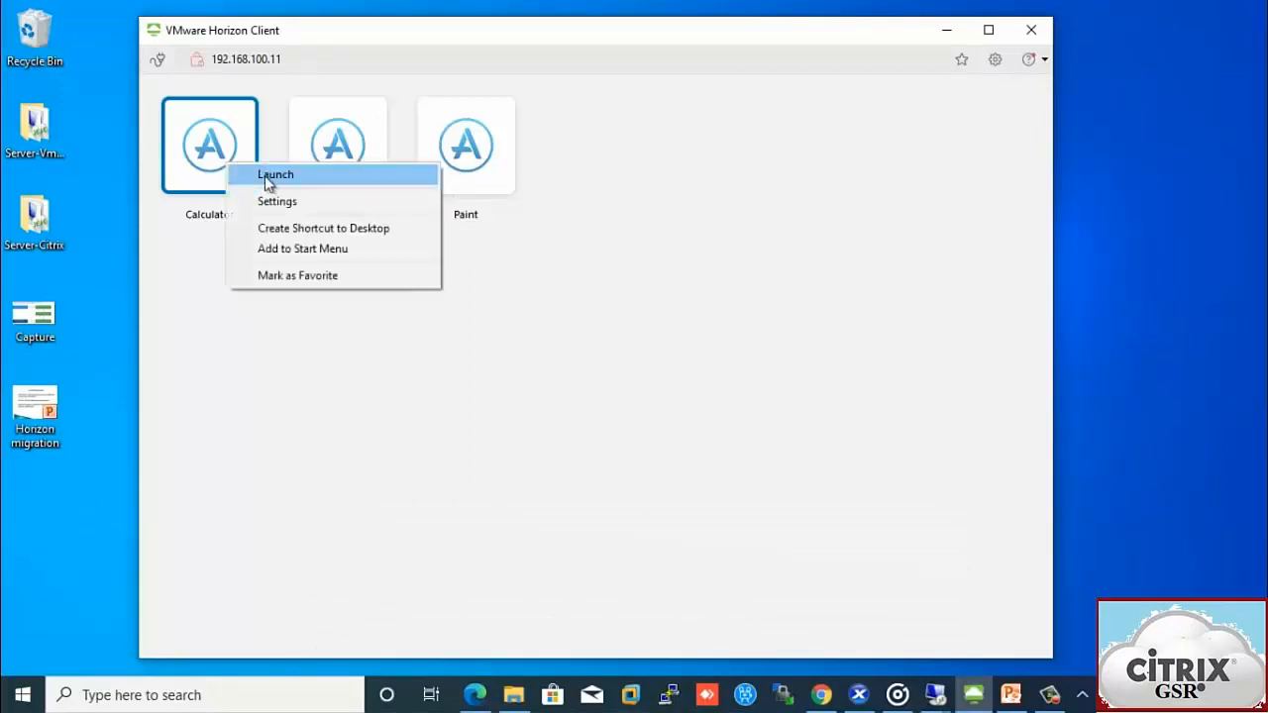
{"action": "left_click", "coordinate": [265, 177]}
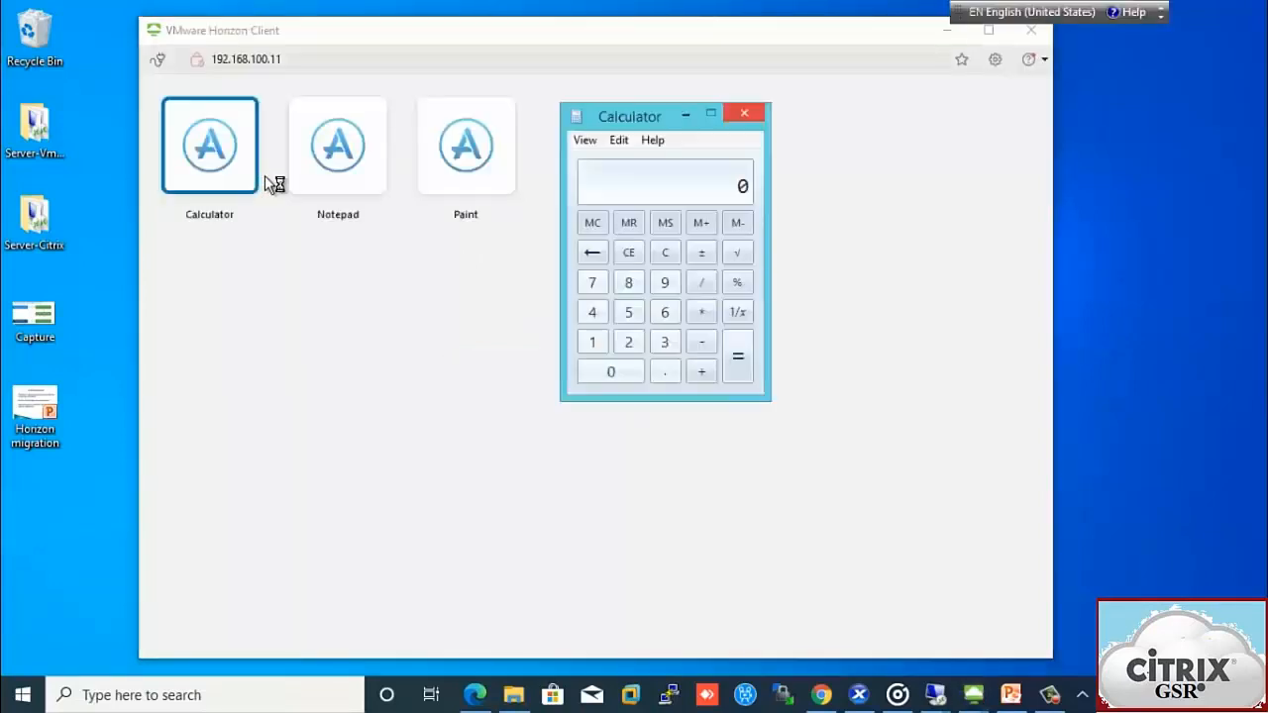
{"action": "left_click", "coordinate": [371, 164]}
{"action": "right_click", "coordinate": [371, 161]}
{"action": "left_click", "coordinate": [410, 173]}
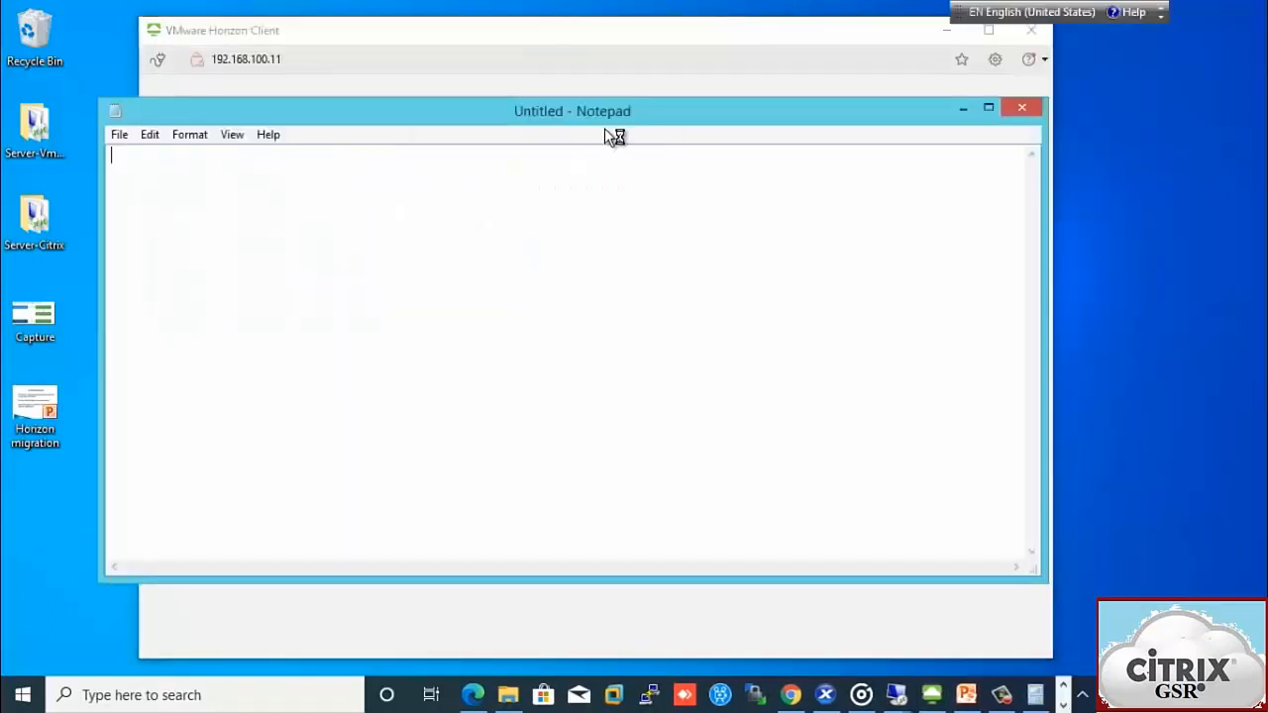
- Move the Notepad window aside, launch the published Paint application and reposition its window to test it
{"action": "left_click_drag", "start_coordinate": [609, 123], "coordinate": [672, 296]}
{"action": "right_click", "coordinate": [469, 161]}
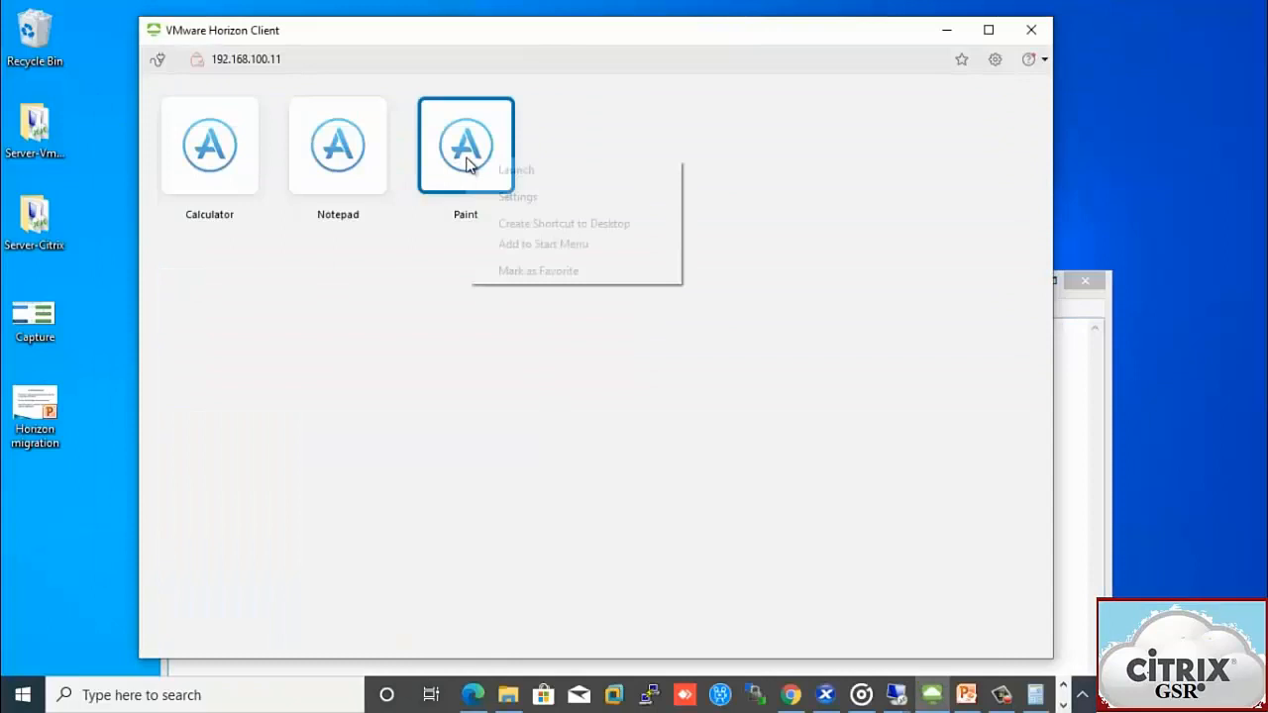
{"action": "left_click", "coordinate": [517, 169]}
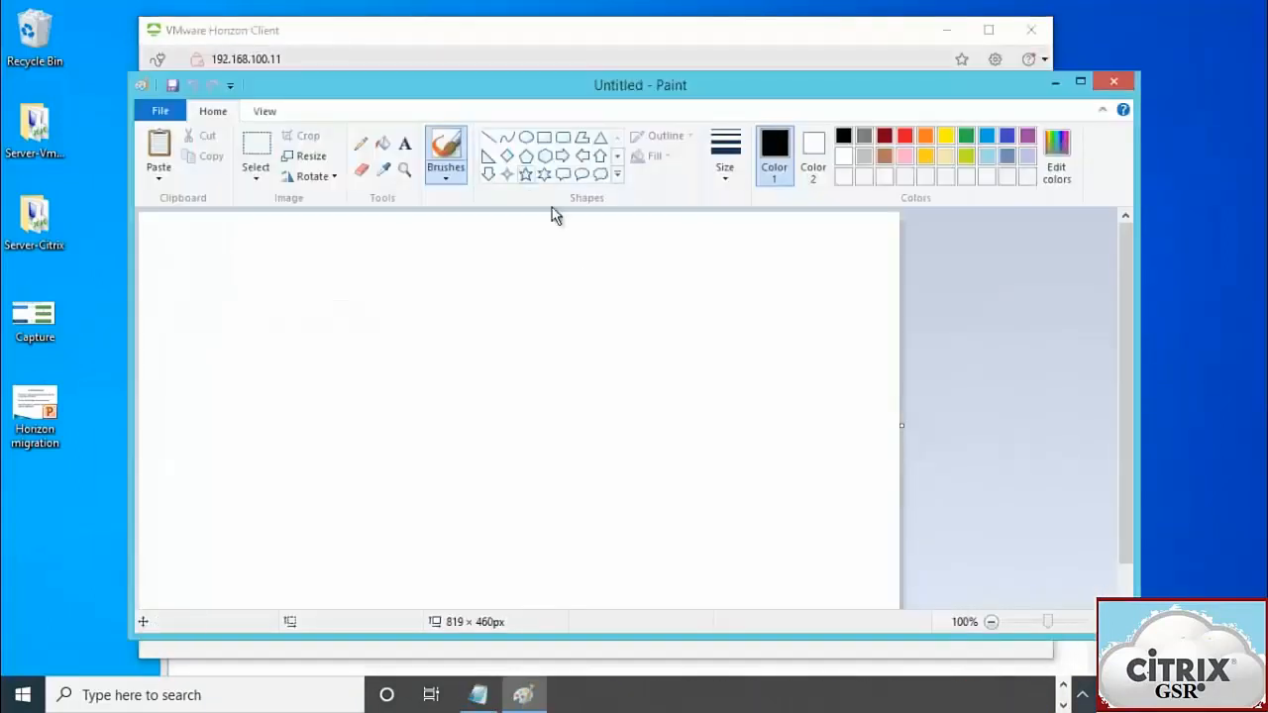
{"action": "mouse_move", "coordinate": [674, 86]}
{"action": "left_mouse_down"}
{"action": "mouse_move", "coordinate": [779, 99]}
{"action": "mouse_move", "coordinate": [878, 72]}
{"action": "left_mouse_up"}
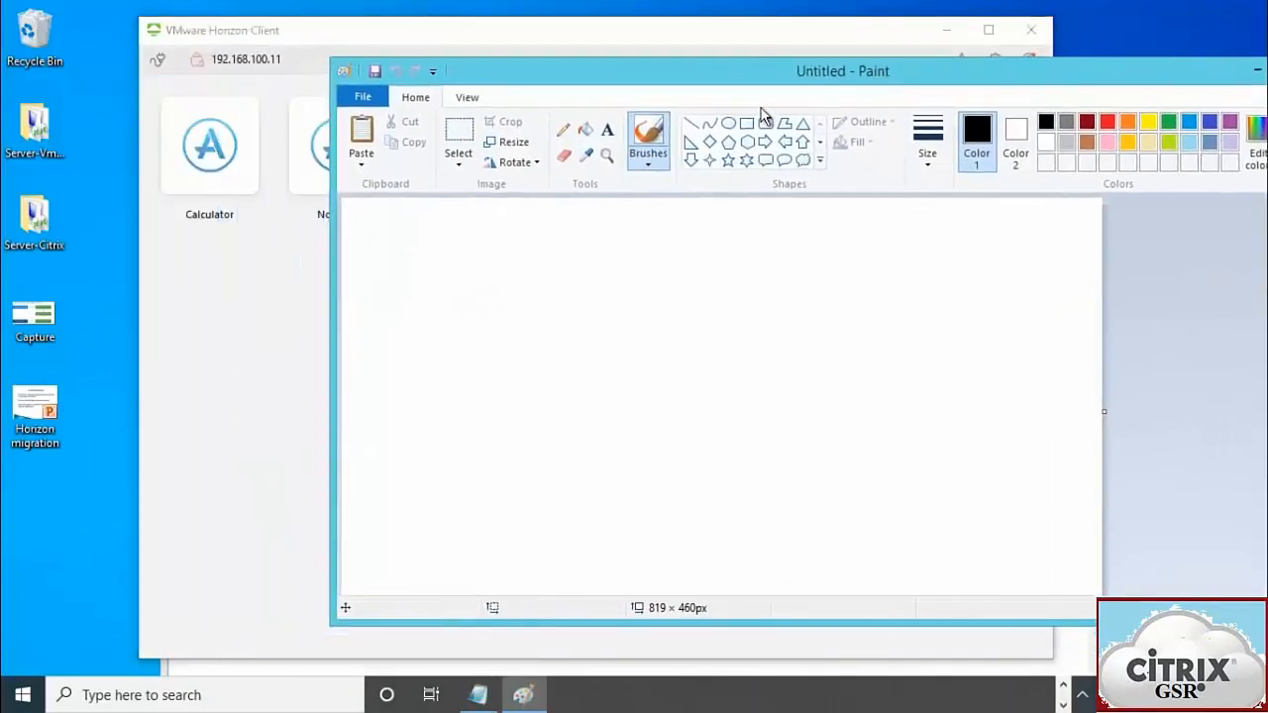
{"action": "left_click", "coordinate": [664, 156]}
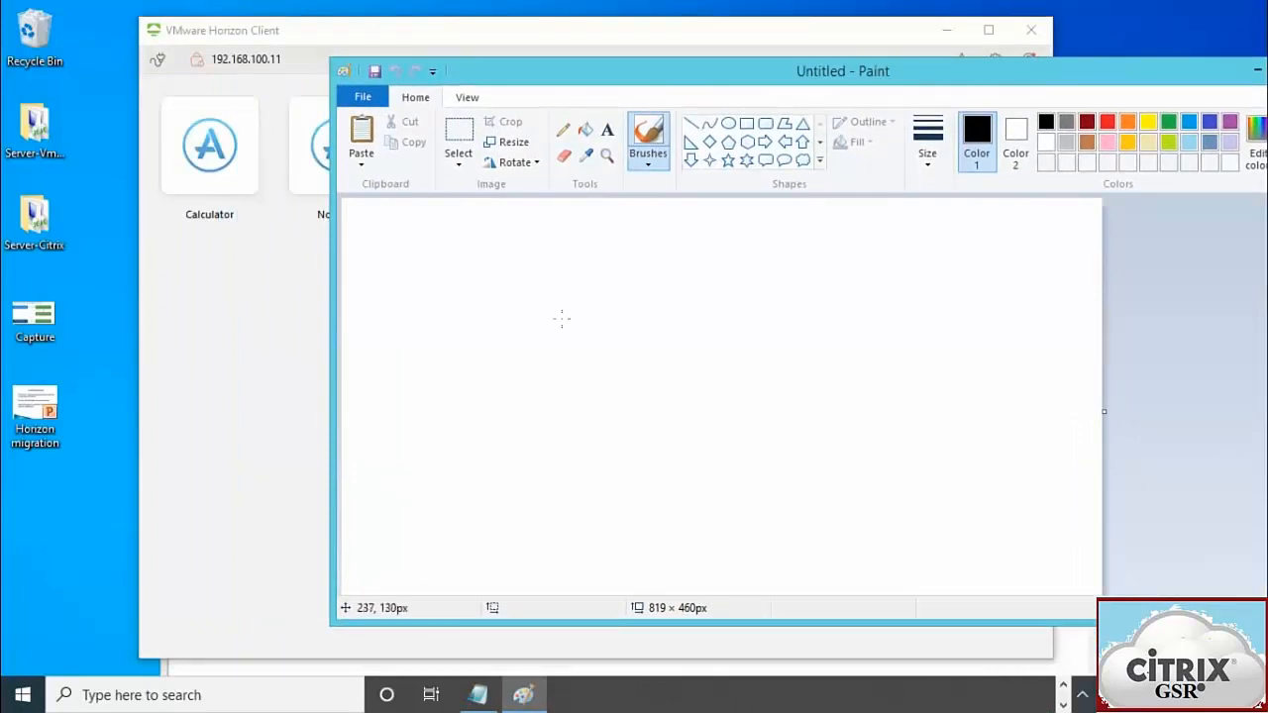